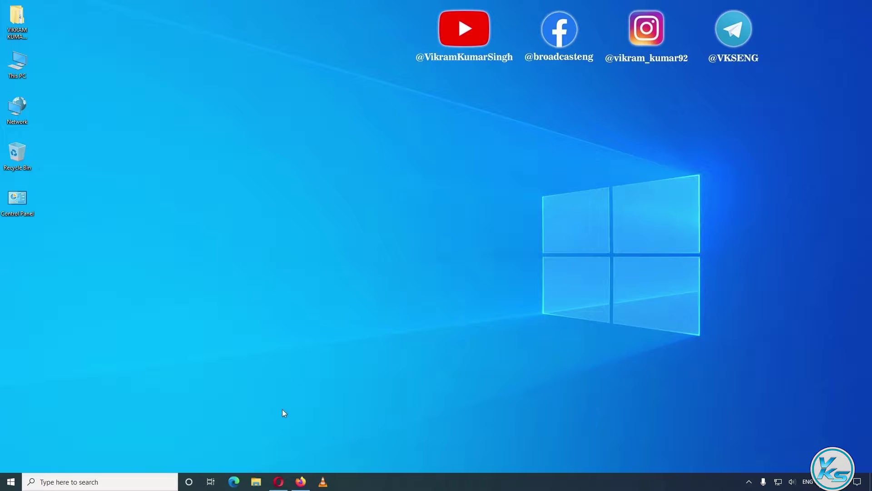
# In the Opera browser, go to google.com, search for "memu" and open the memuplay.com website
pyautogui.click(278, 482)
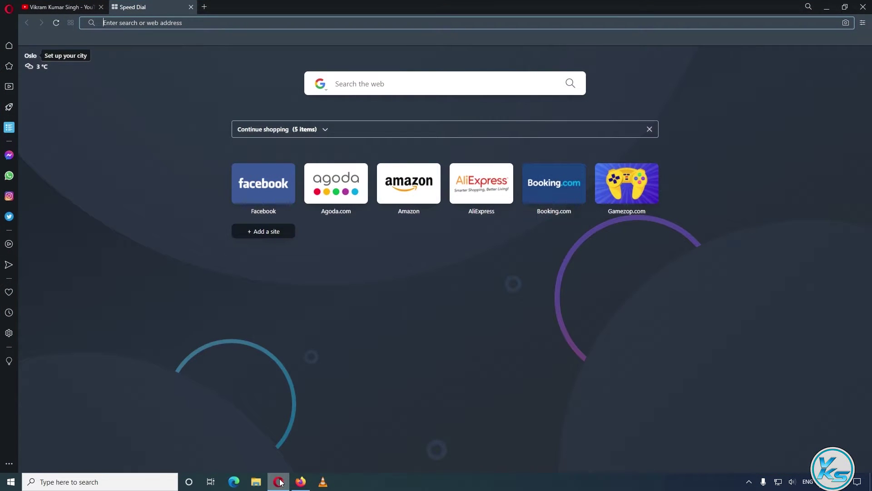
pyautogui.write('google.com')
pyautogui.press('Return')
pyautogui.write('memu')
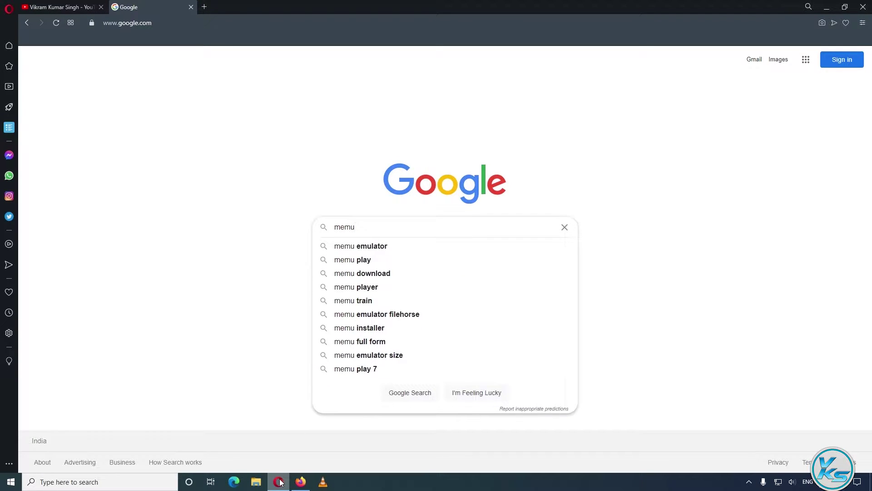
pyautogui.press('Return')
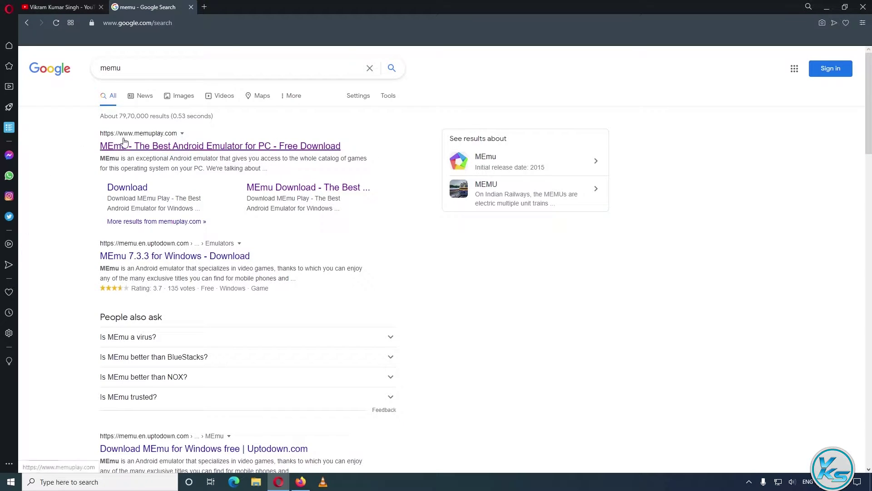
pyautogui.click(145, 146)
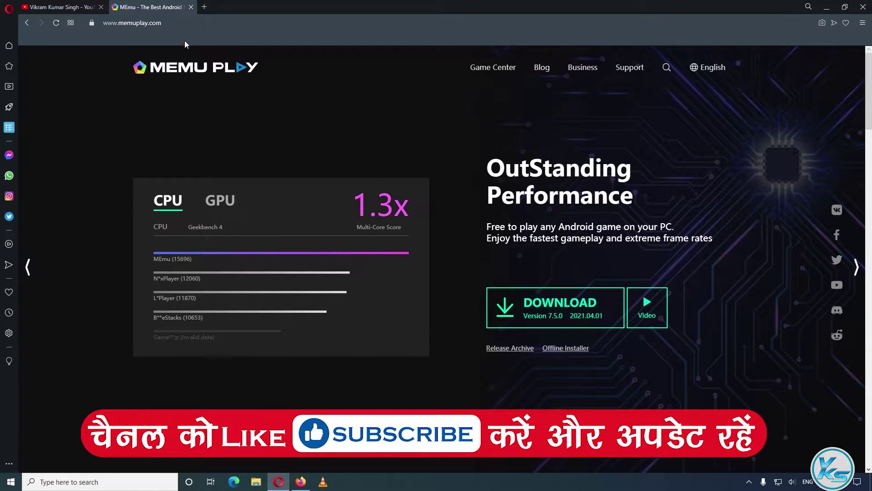
pyautogui.click(195, 23)
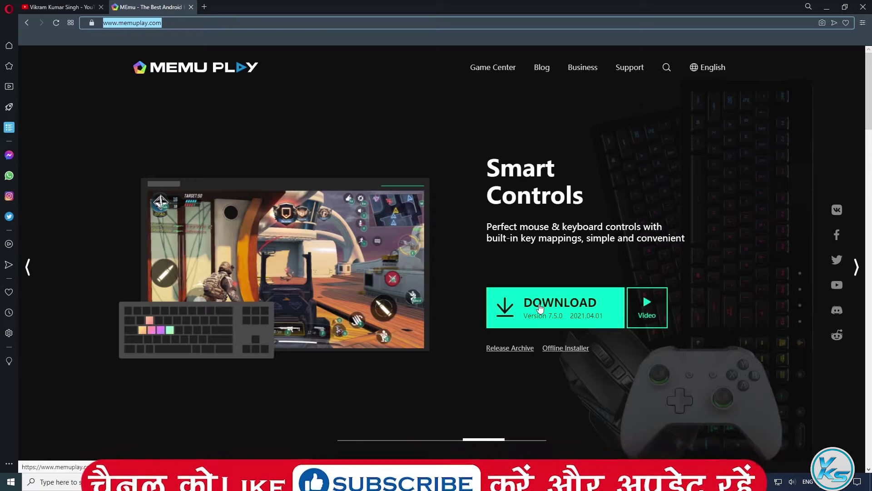
# Download the MEmu installer to the Desktop, minimize the browser and move the installer icon to an empty area of the desktop
pyautogui.click(540, 309)
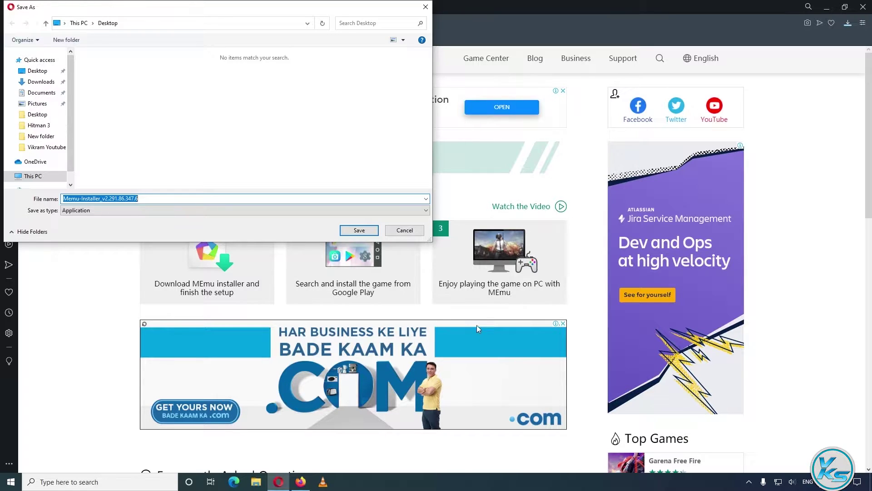
pyautogui.click(352, 231)
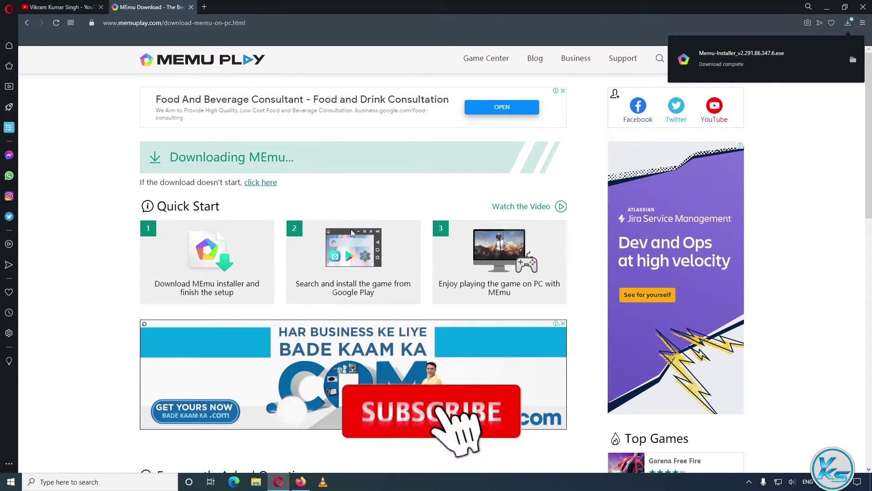
pyautogui.click(827, 10)
pyautogui.moveTo(17, 245); pyautogui.dragTo(185, 115)
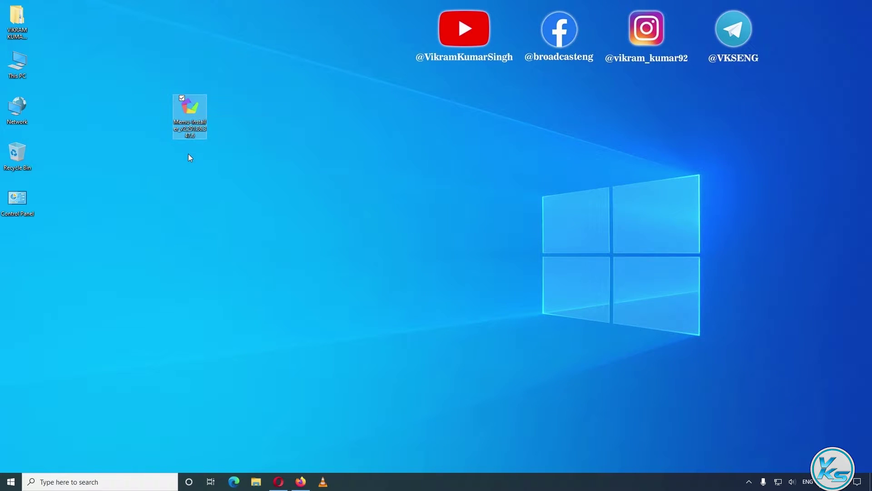
# Unblock the downloaded MEmu installer in its file properties and apply the change
pyautogui.rightClick(193, 108)
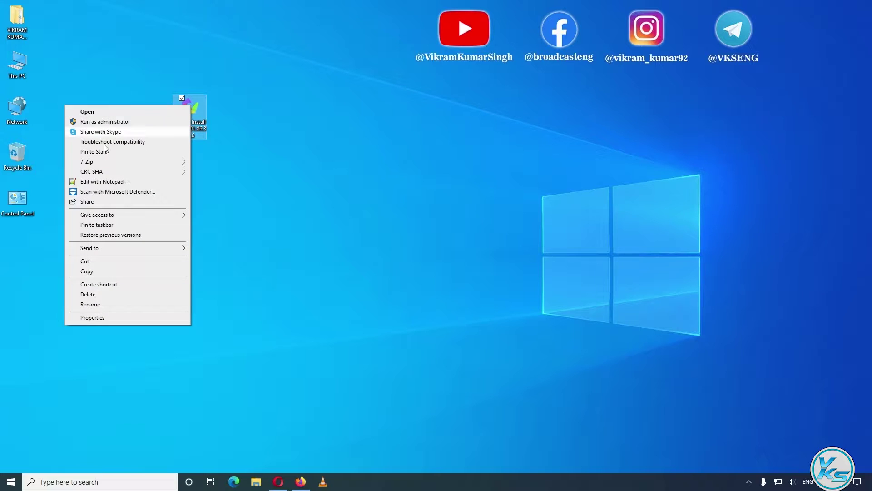
pyautogui.click(97, 317)
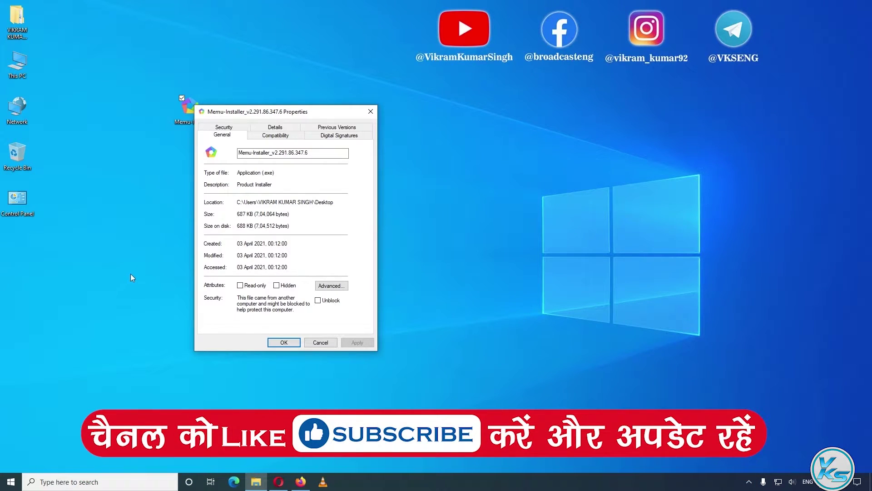
pyautogui.click(318, 301)
pyautogui.click(366, 343)
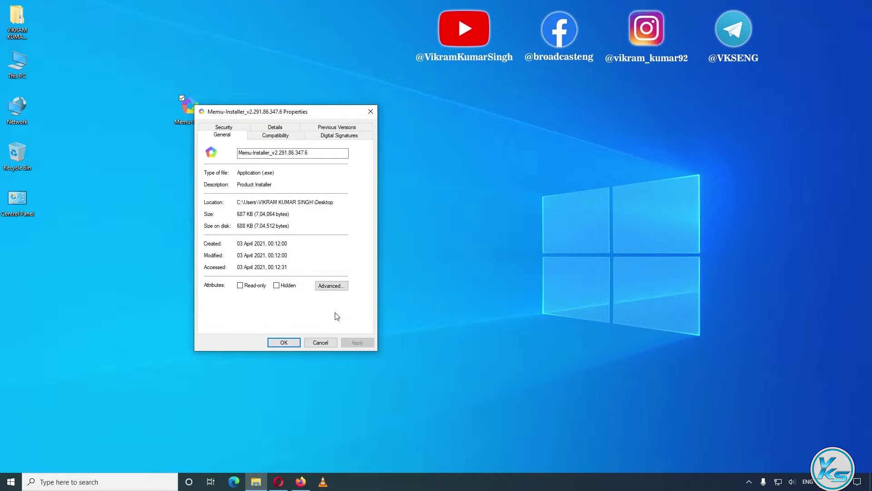
pyautogui.click(284, 342)
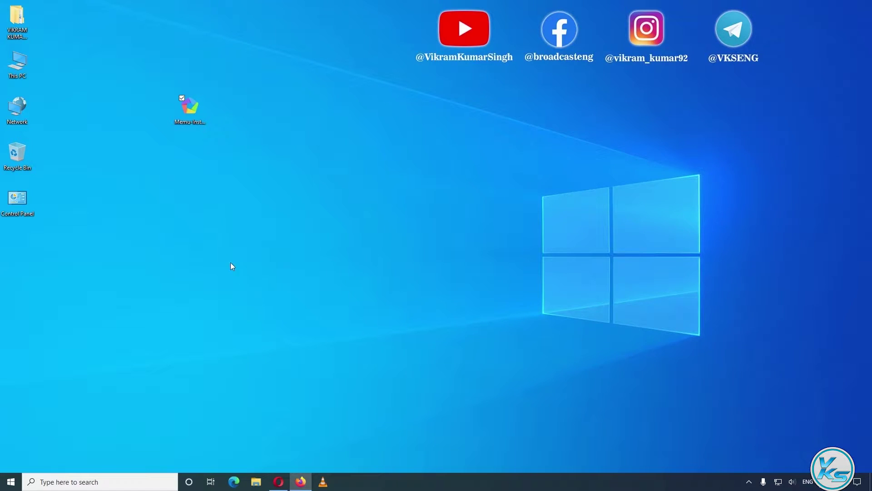
# Run the MEmu installer as administrator and proceed to its welcome page
pyautogui.rightClick(188, 105)
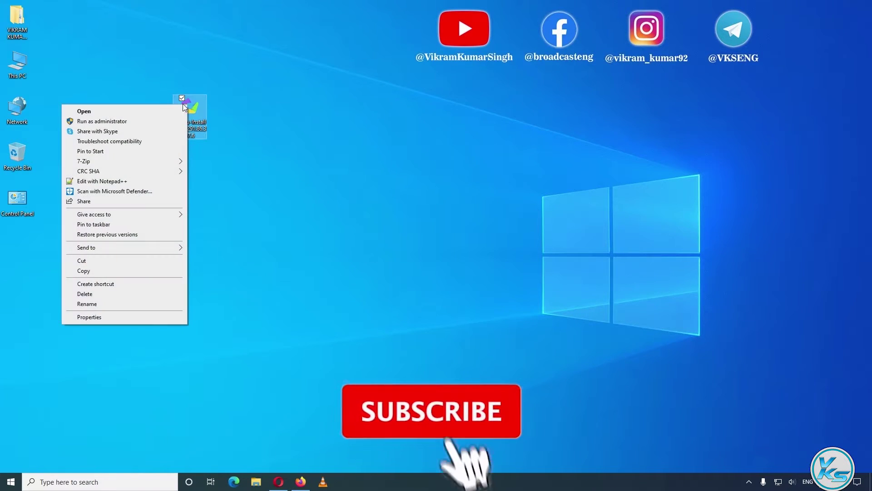
pyautogui.click(136, 122)
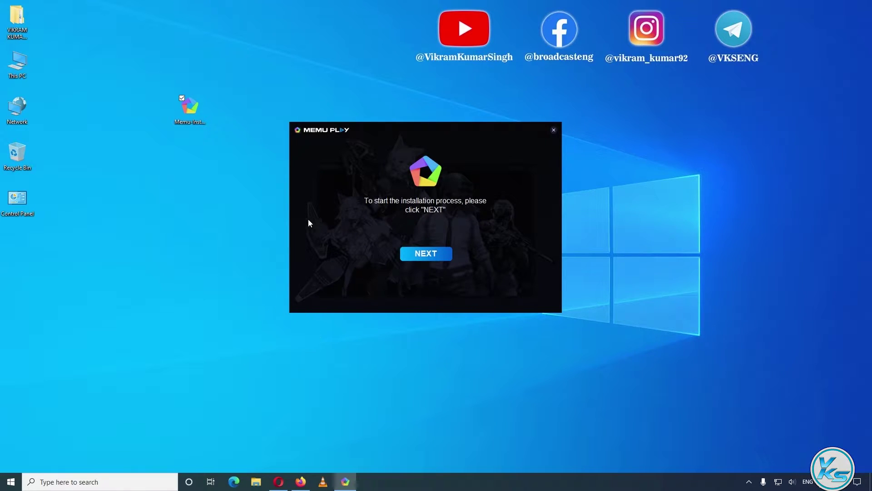
pyautogui.click(438, 259)
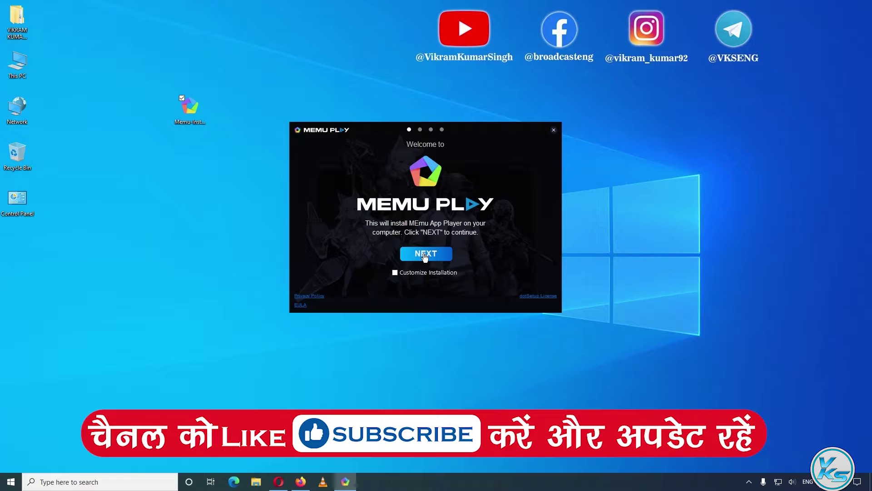
# Enable Customize Installation and browse to the drives under This PC for the installation folder
pyautogui.click(395, 273)
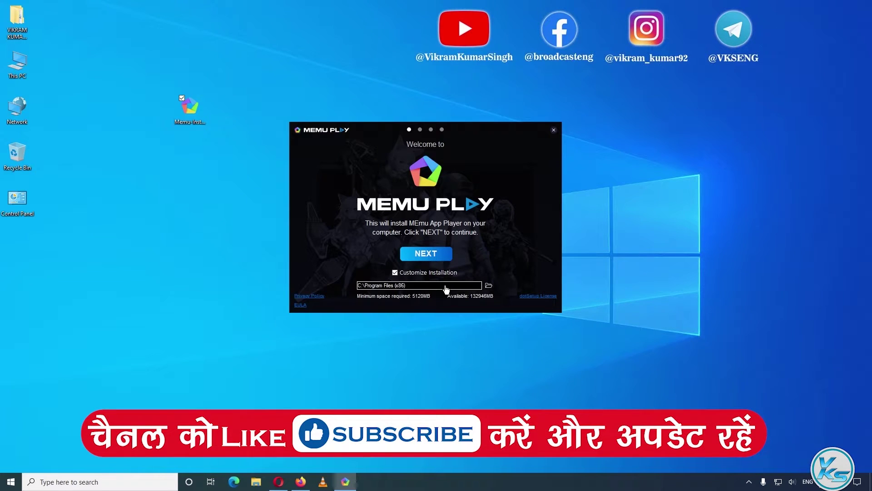
pyautogui.click(489, 287)
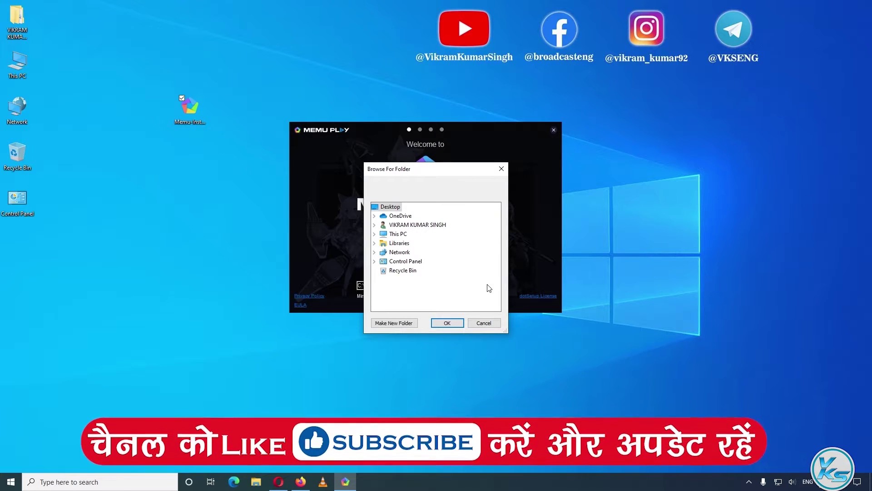
pyautogui.doubleClick(395, 237)
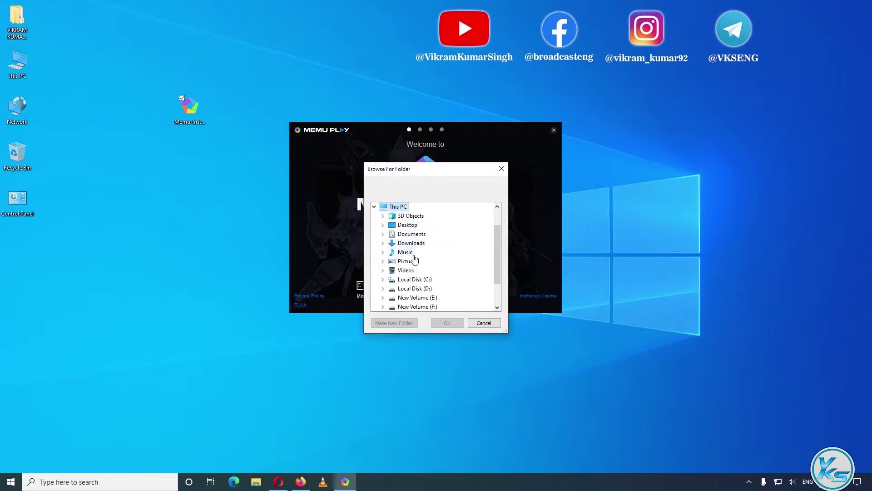
pyautogui.scroll(-1, 394, 291)
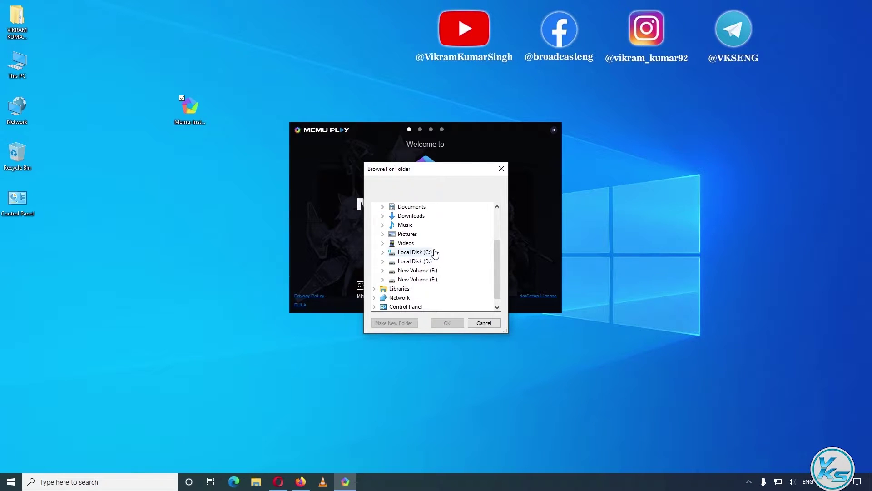
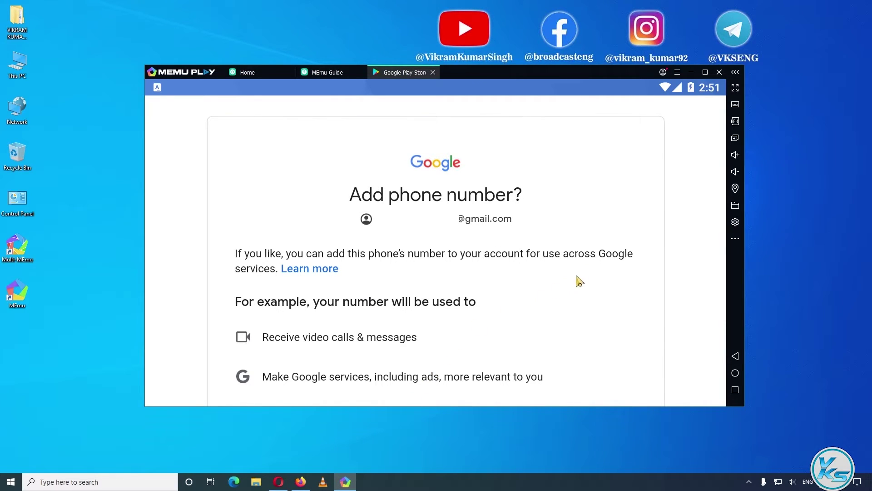
# Accept adding a phone number to the Google account and agree to the Google Terms of Service
pyautogui.scroll(-10, 602, 270)
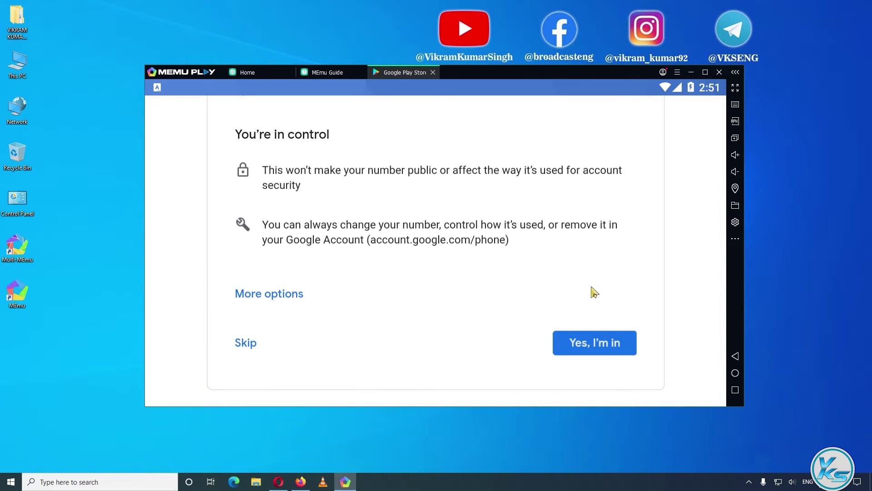
pyautogui.click(579, 352)
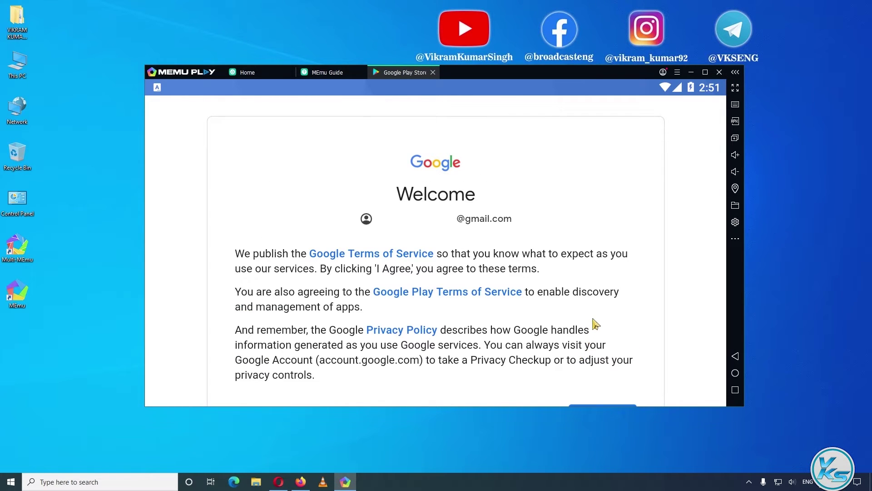
pyautogui.scroll(-5, 596, 321)
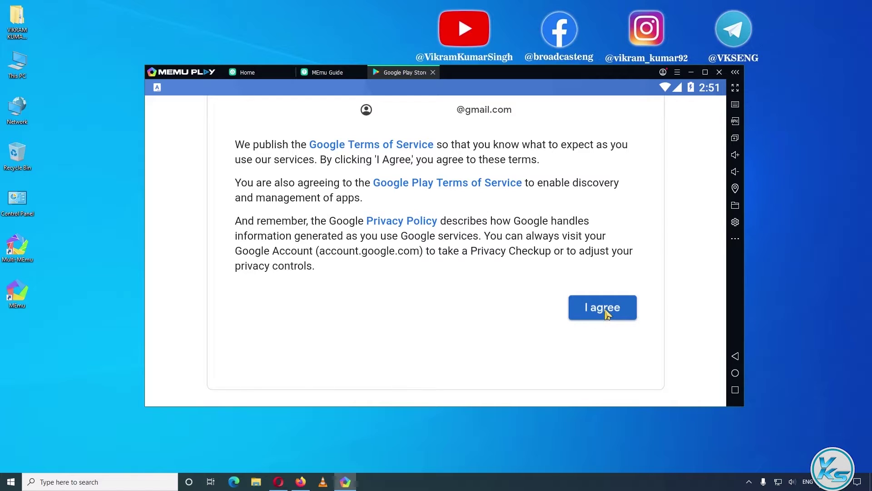
pyautogui.click(605, 312)
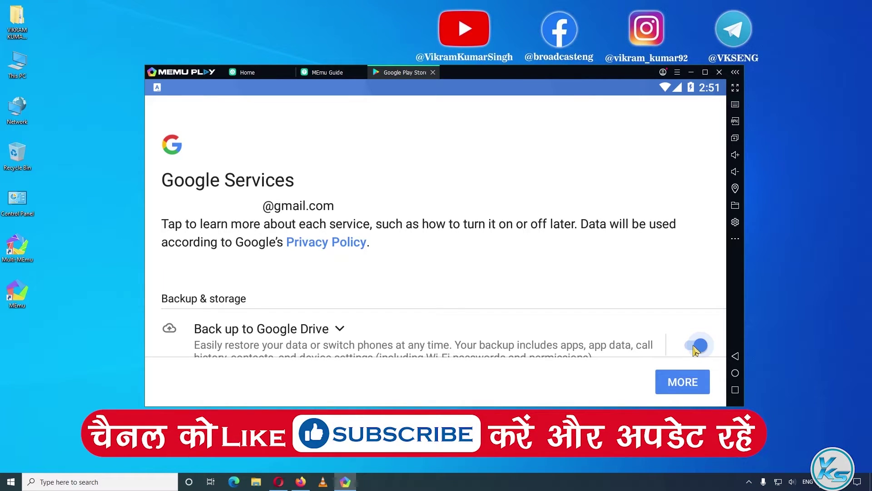
# Turn off Back up to Google Drive and accept the Google services settings
pyautogui.click(695, 348)
pyautogui.scroll(-2, 662, 288)
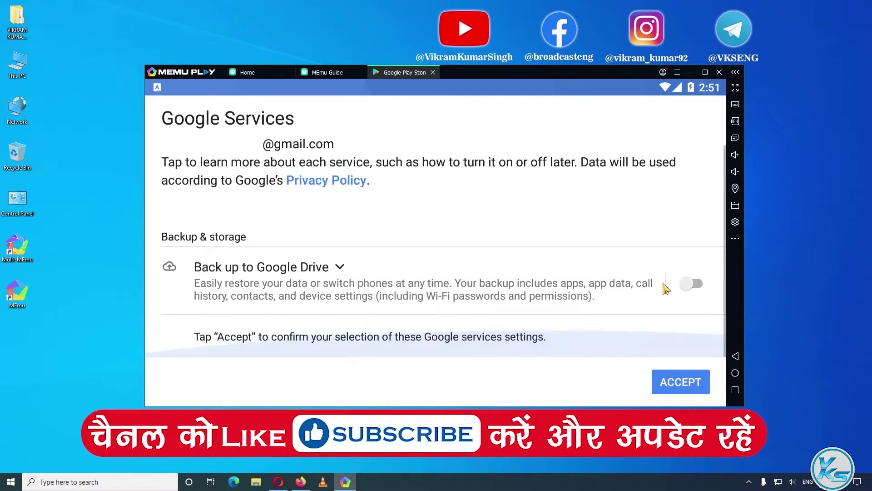
pyautogui.click(681, 382)
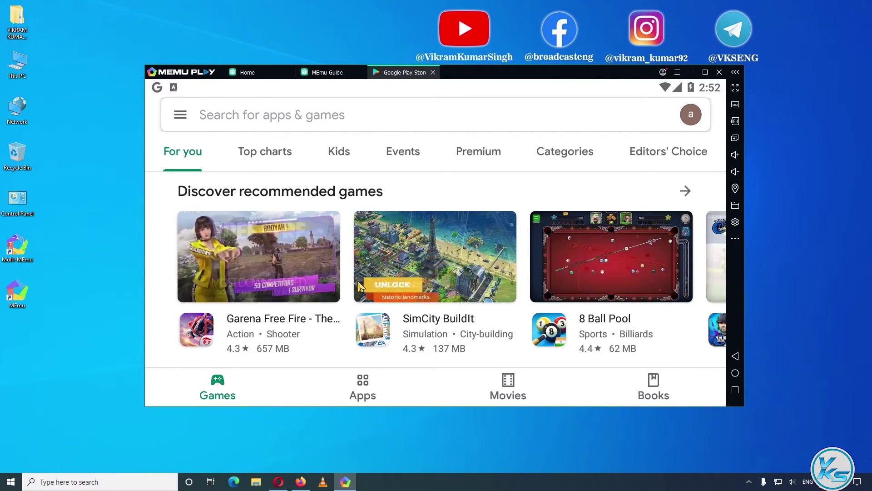
# Search the Play Store for "cod mobile" and install Call of Duty: Mobile - Day of Reckoning
pyautogui.click(352, 124)
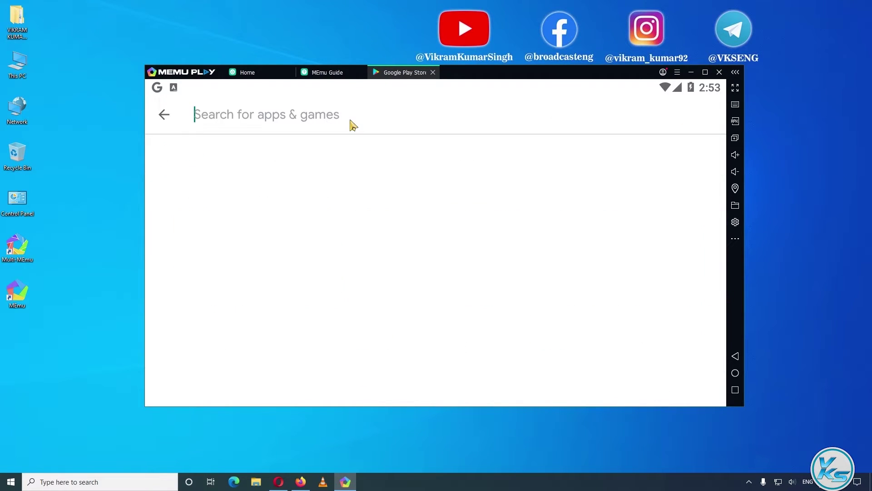
pyautogui.write('cod')
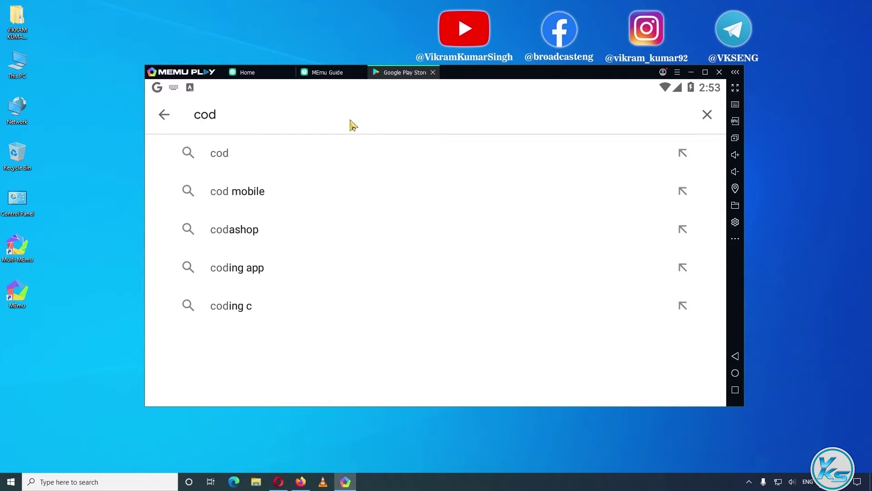
pyautogui.press('Down')
pyautogui.press('Down')
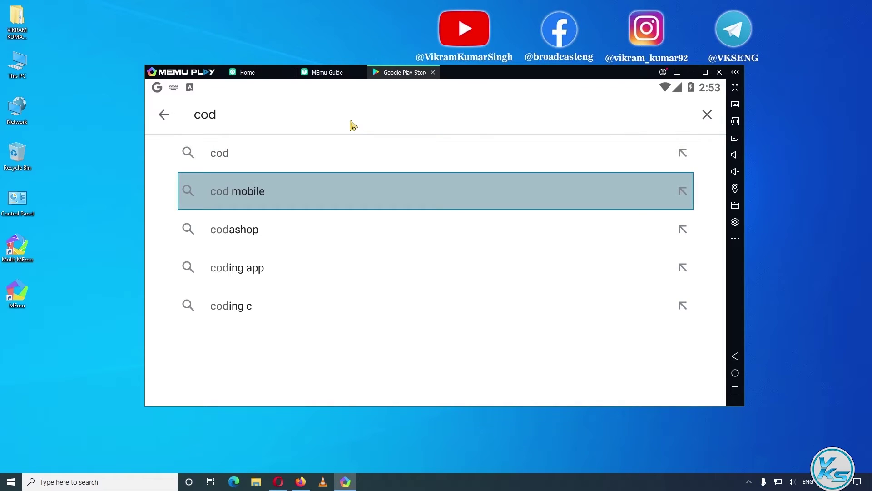
pyautogui.press('Return')
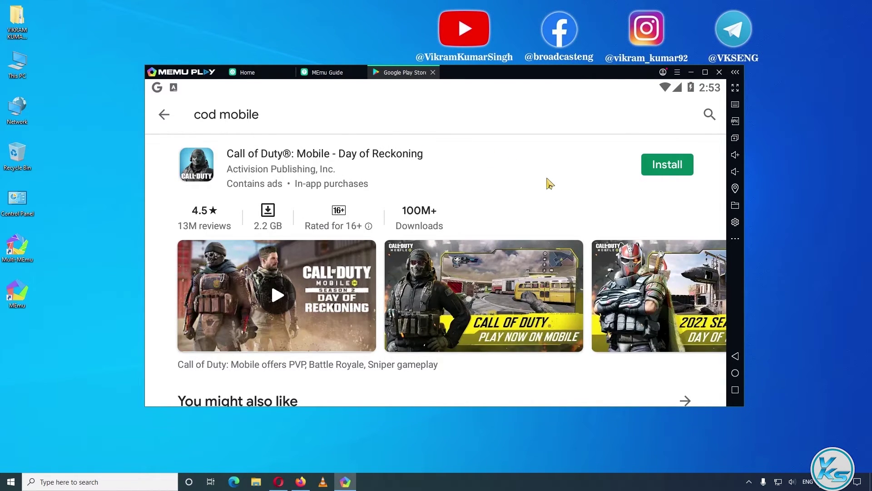
pyautogui.click(660, 167)
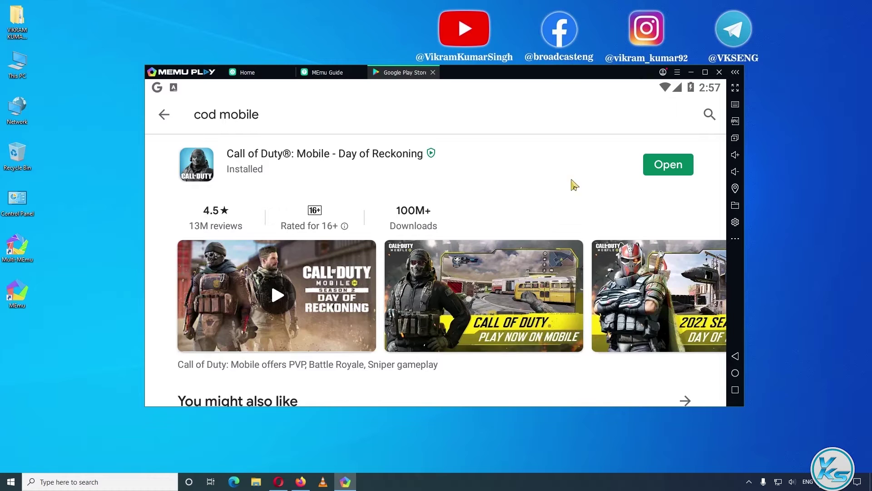
# Check the emulator's home screen for the game, launch Call of Duty from its Play Store listing and start it past the Smart Mode introduction
pyautogui.click(251, 73)
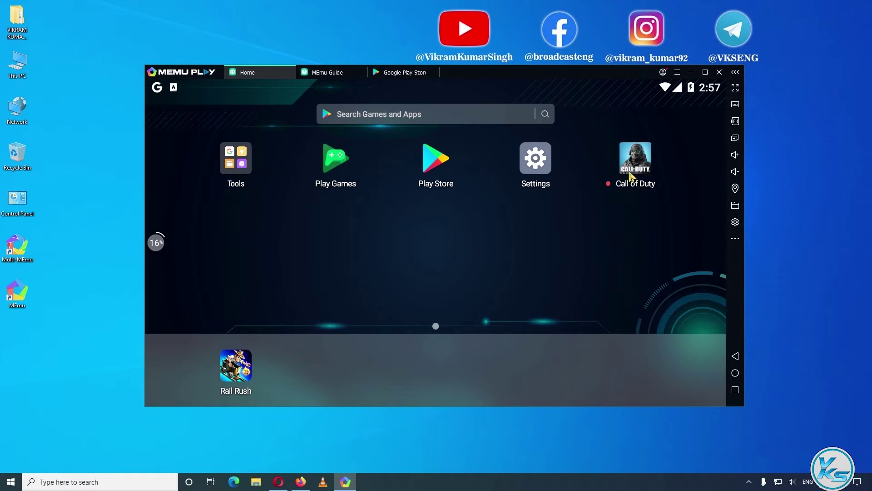
pyautogui.click(416, 75)
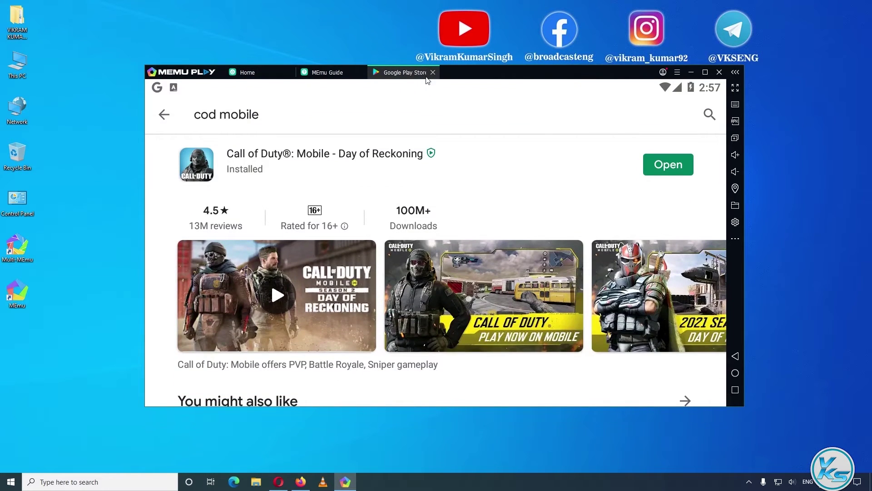
pyautogui.click(666, 169)
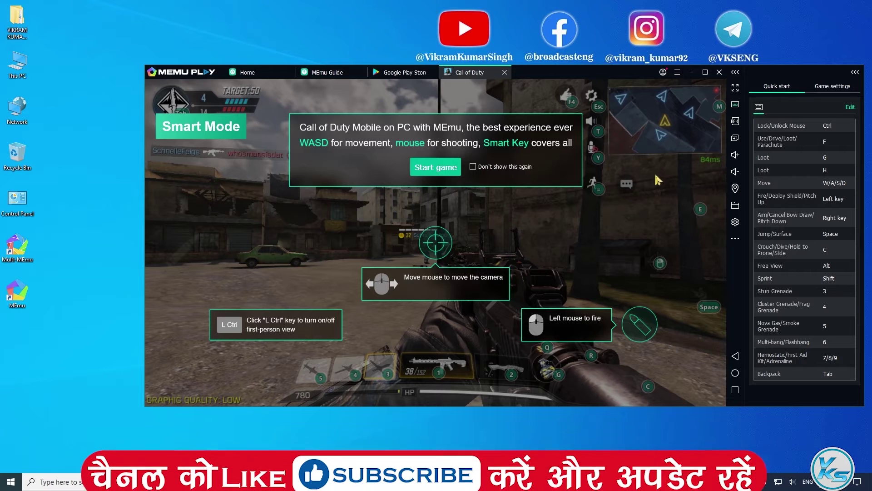
pyautogui.click(435, 168)
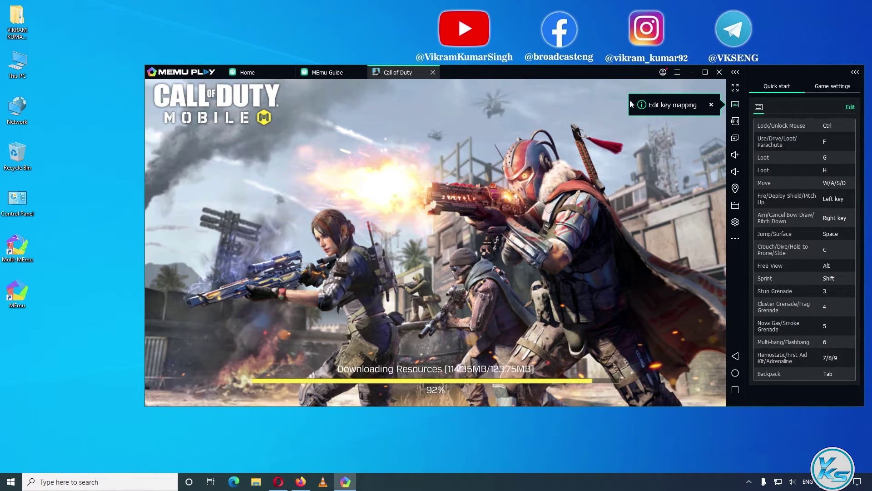
# Open the emulator's system settings and examine the engine performance presets and custom CPU and RAM options, keeping Preset settings selected
pyautogui.click(677, 72)
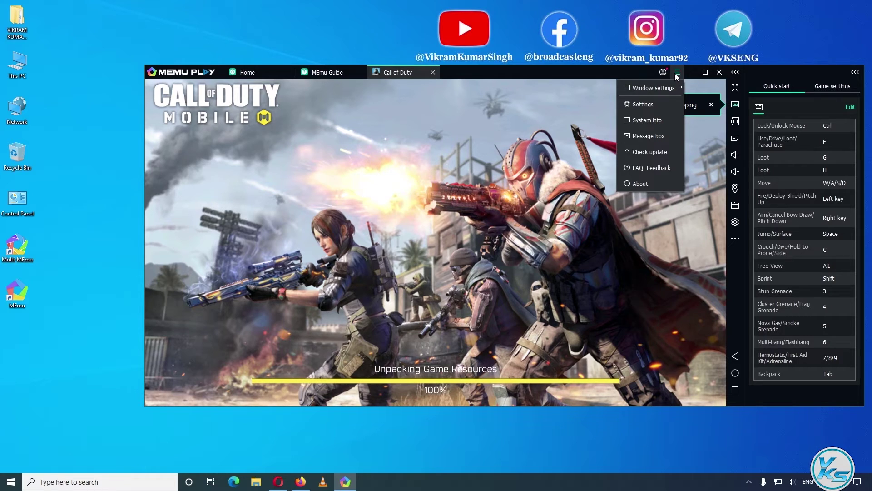
pyautogui.click(648, 105)
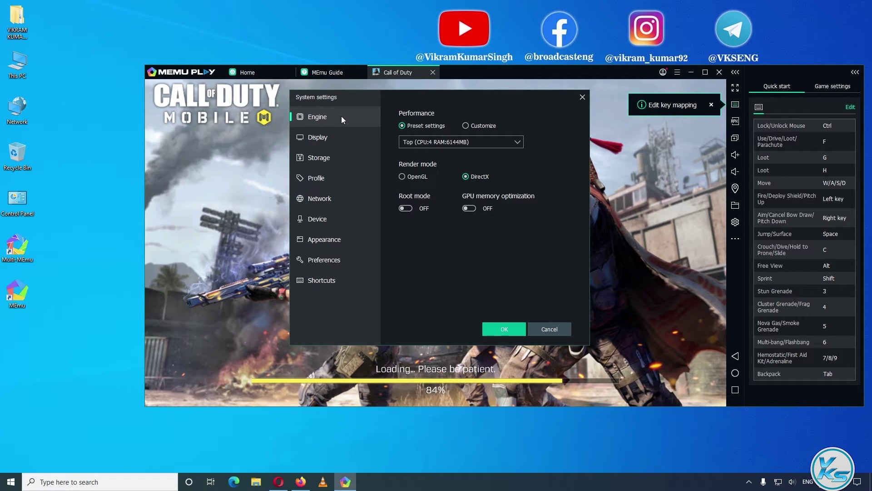
pyautogui.moveTo(441, 110)
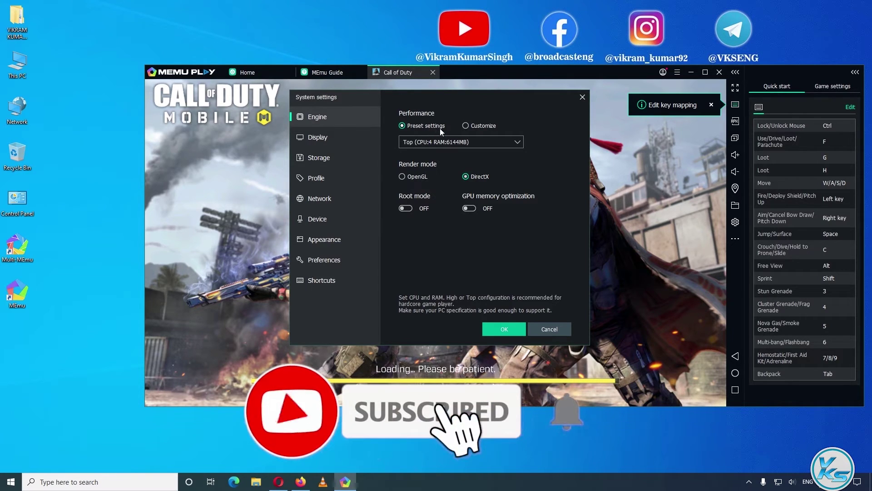
pyautogui.click(496, 141)
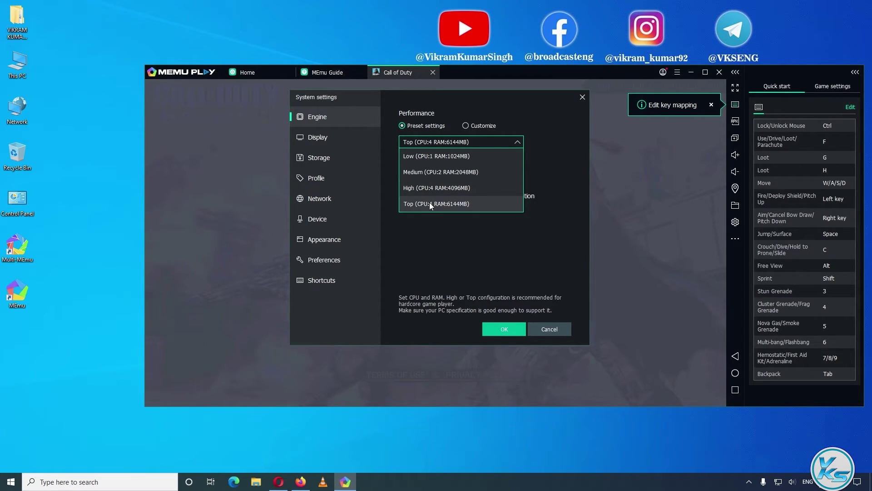
pyautogui.click(465, 126)
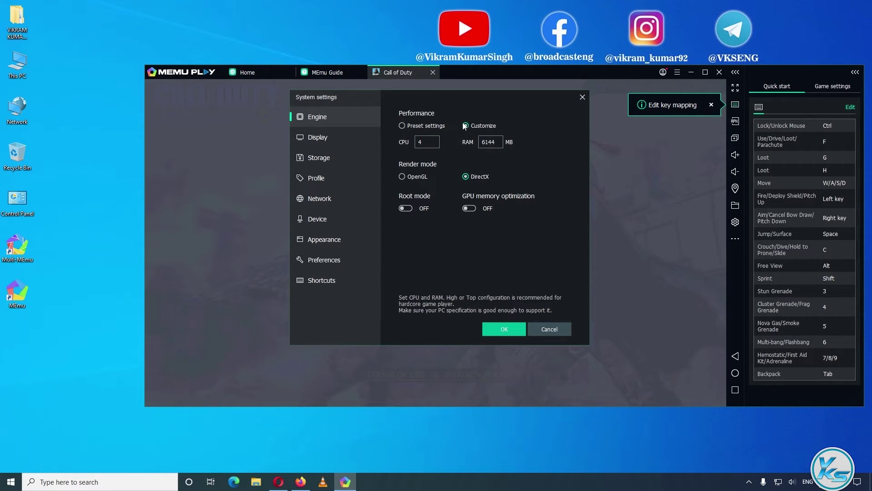
pyautogui.click(435, 127)
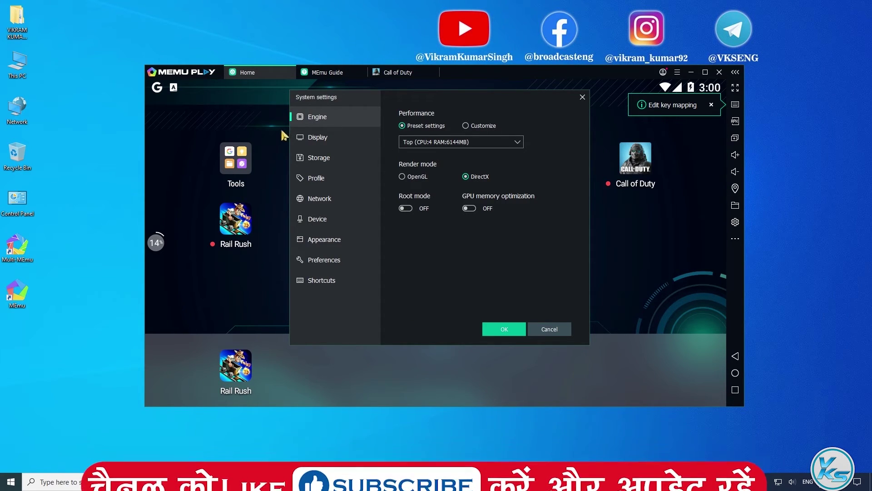
# Compare the tablet, phone and custom display resolutions and set the tablet resolution to 1920 * 1080 (360dpi)
pyautogui.click(313, 137)
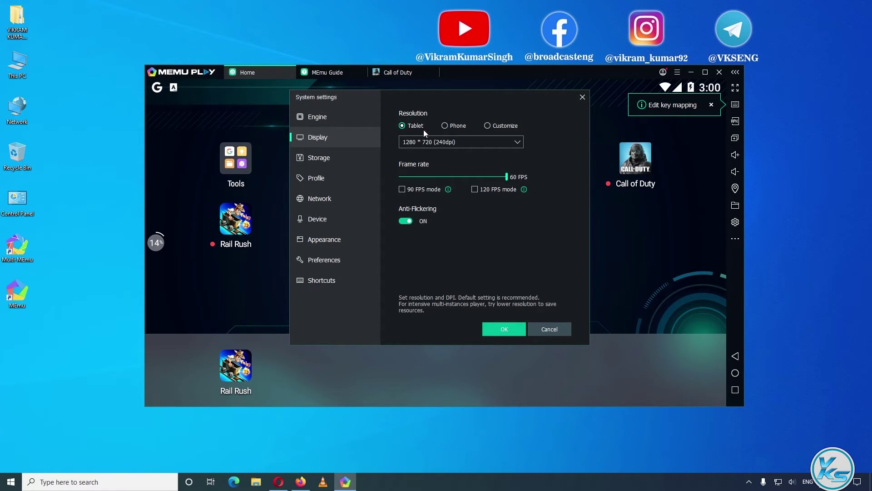
pyautogui.click(459, 143)
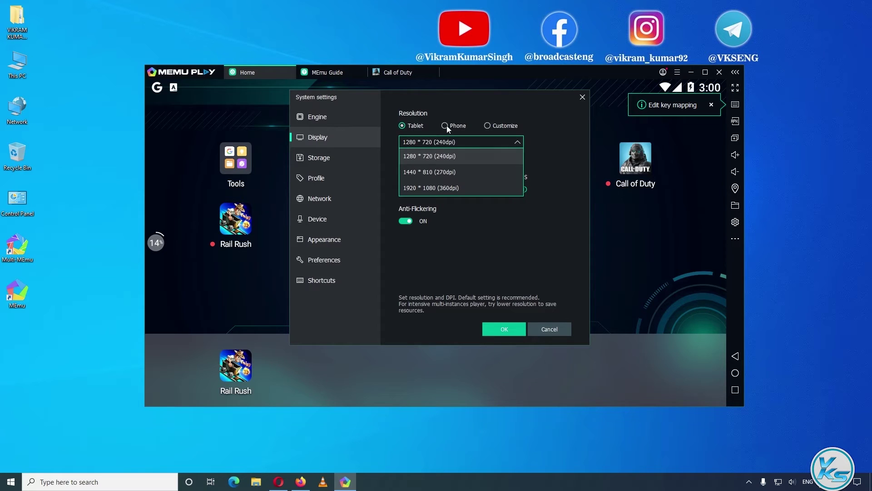
pyautogui.click(447, 127)
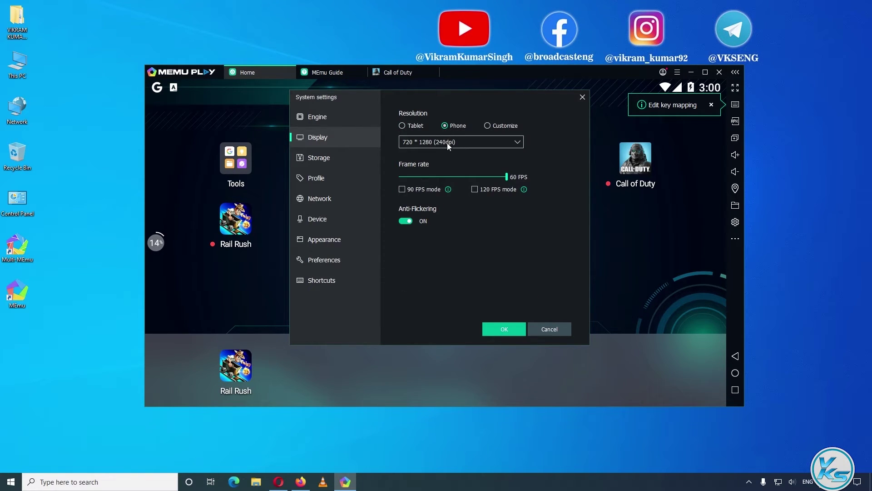
pyautogui.click(447, 143)
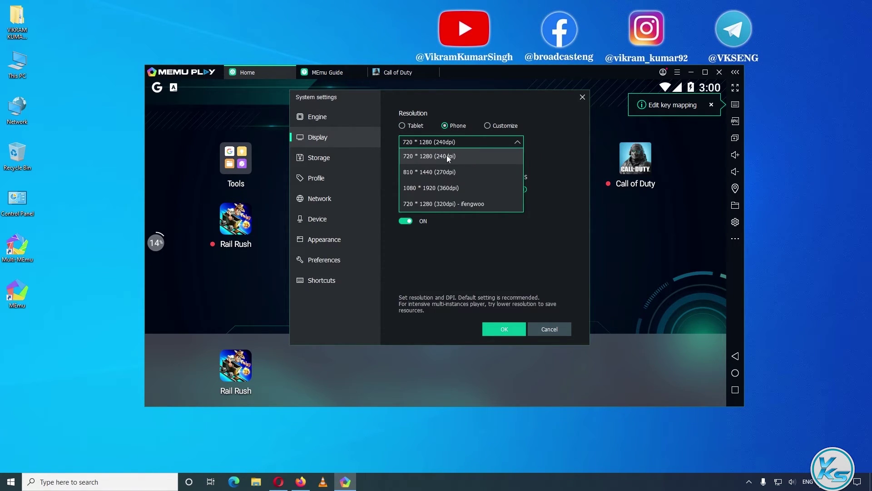
pyautogui.click(487, 126)
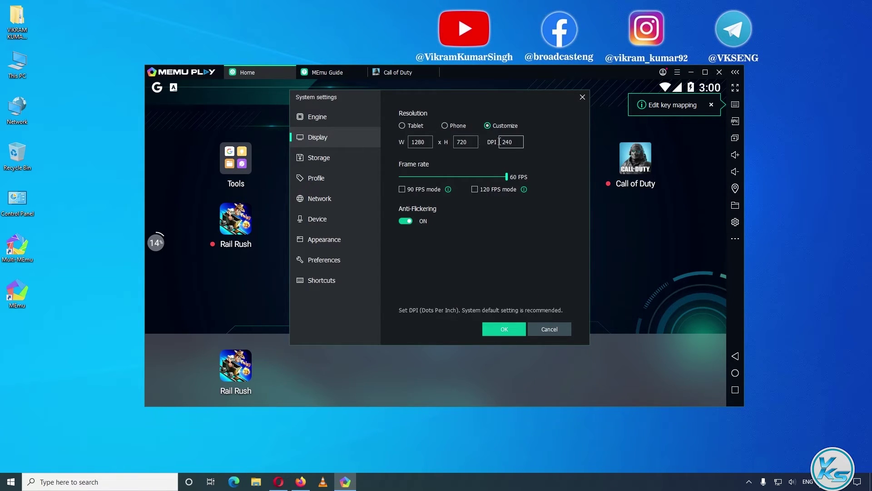
pyautogui.click(403, 125)
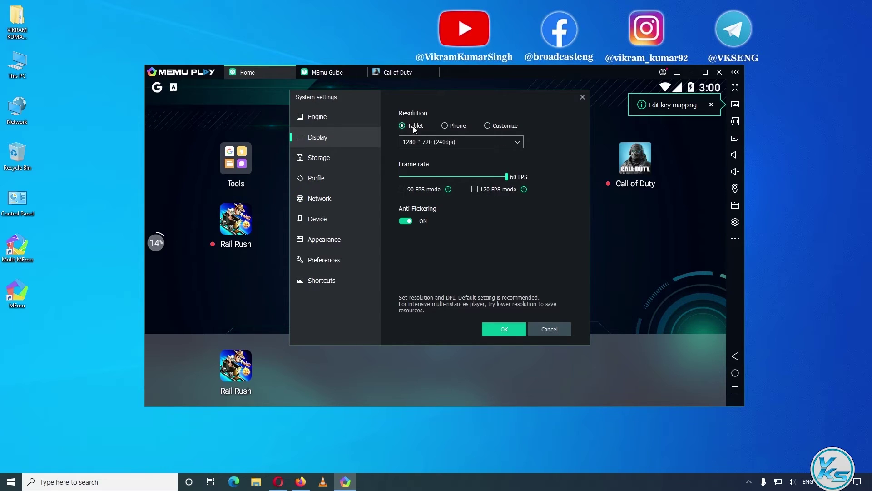
pyautogui.click(433, 142)
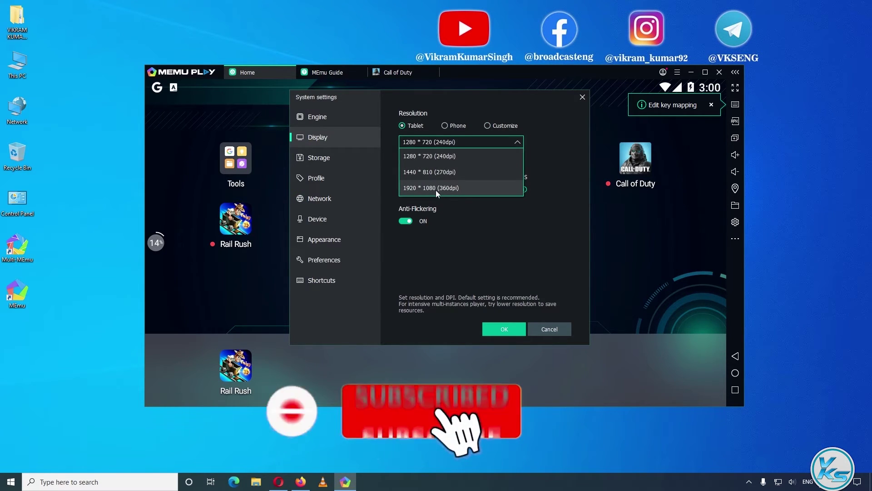
pyautogui.click(435, 190)
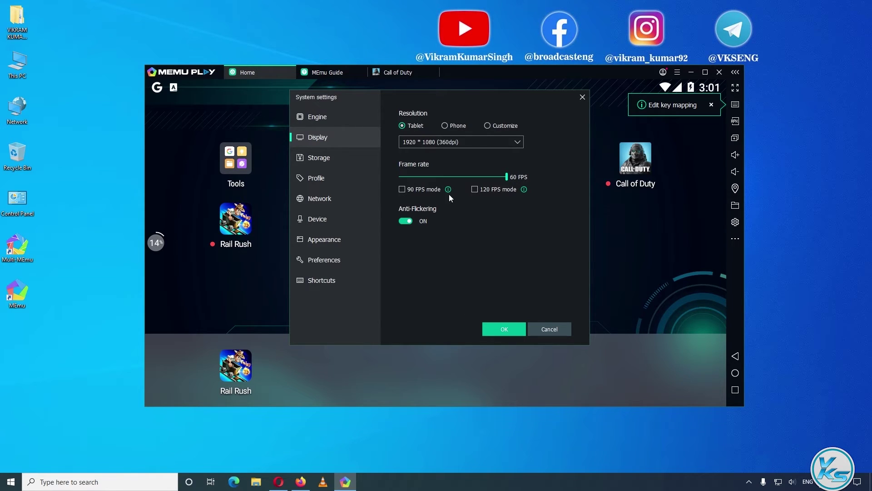
# Review the Storage, Profile, Network, Device, Appearance, Preferences and Shortcuts settings of the emulator
pyautogui.click(323, 161)
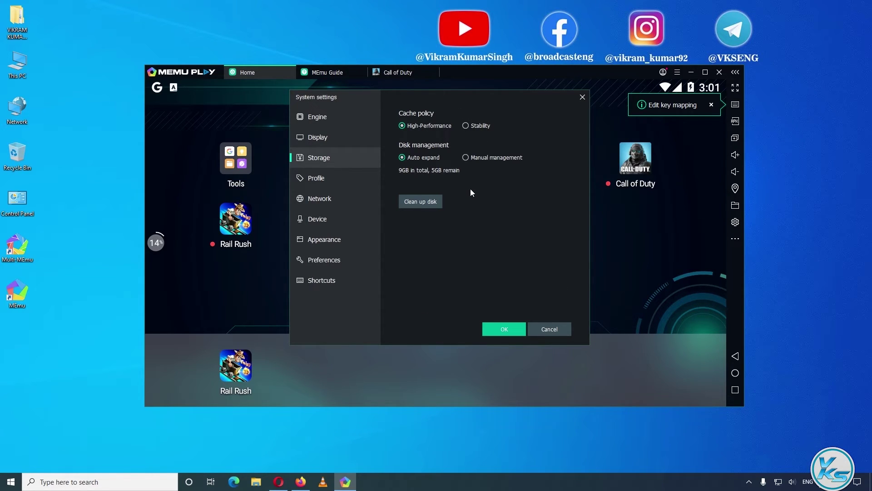
pyautogui.click(320, 180)
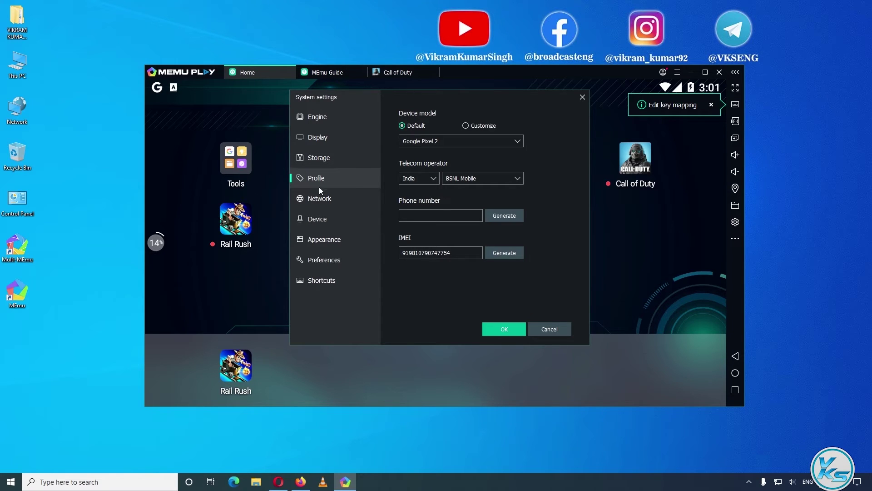
pyautogui.click(318, 203)
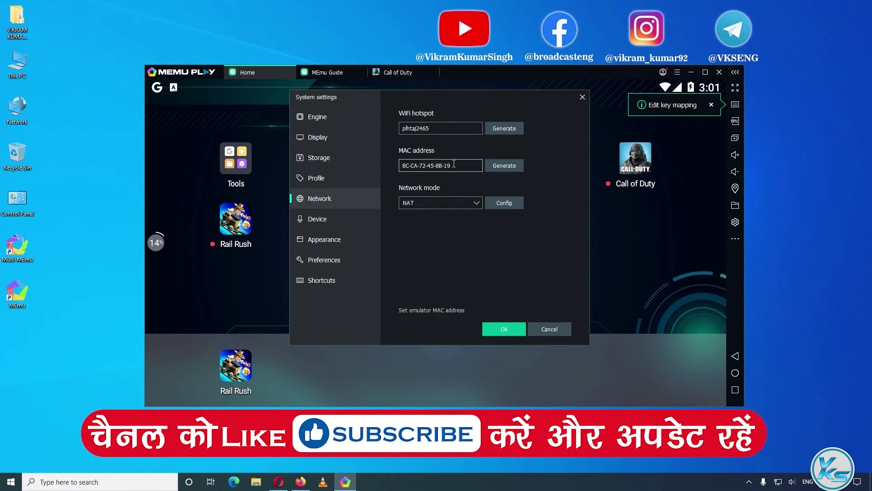
pyautogui.click(327, 223)
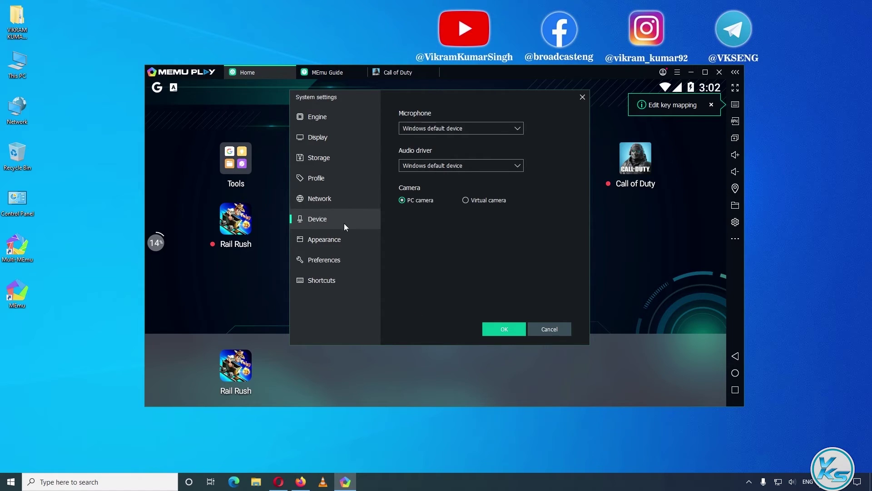
pyautogui.click(340, 241)
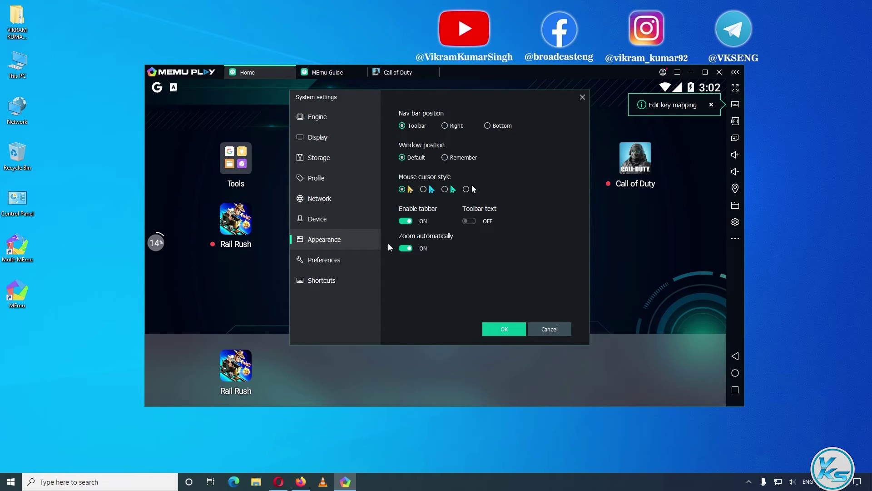
pyautogui.click(339, 263)
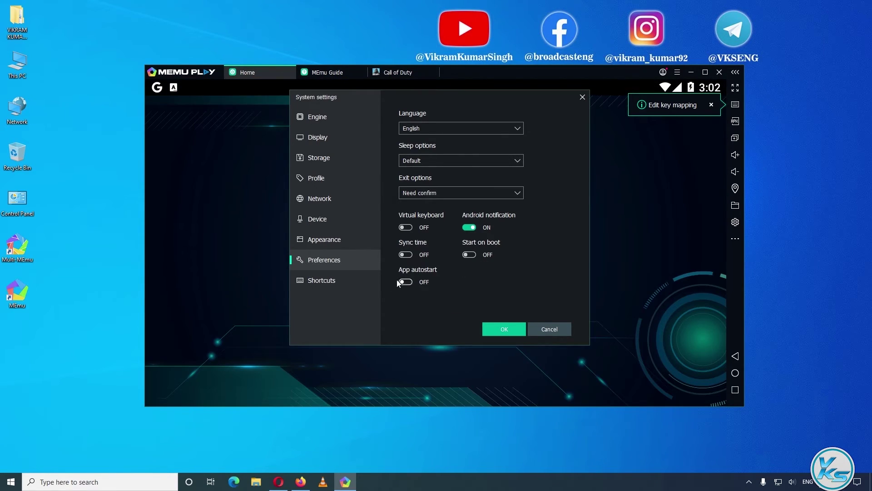
pyautogui.click(325, 281)
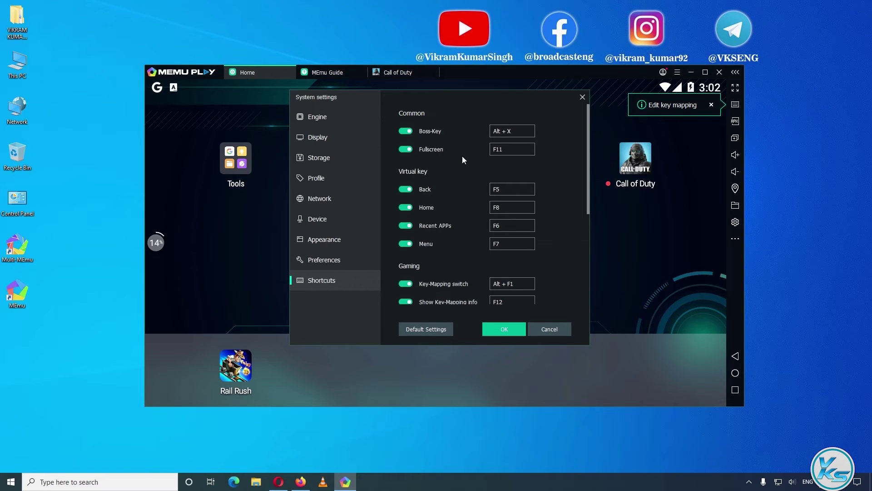
pyautogui.scroll(-4, 462, 156)
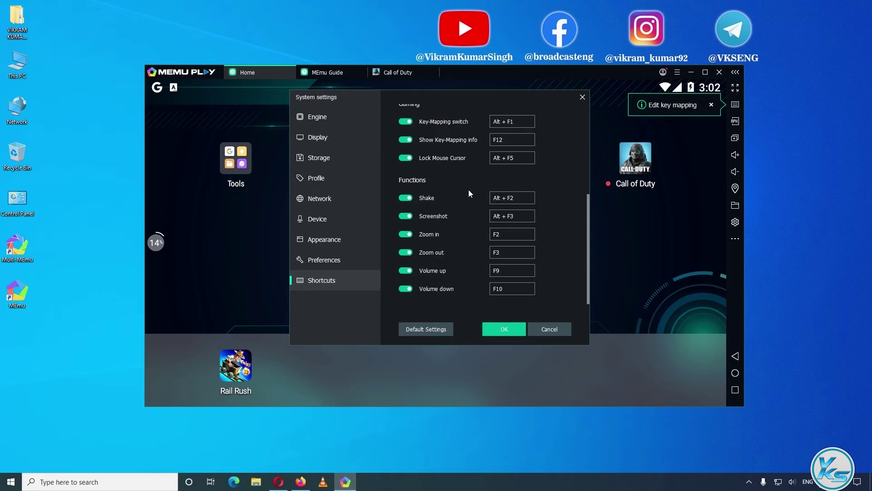
# Save the system settings and restart the emulator immediately to apply them
pyautogui.click(507, 329)
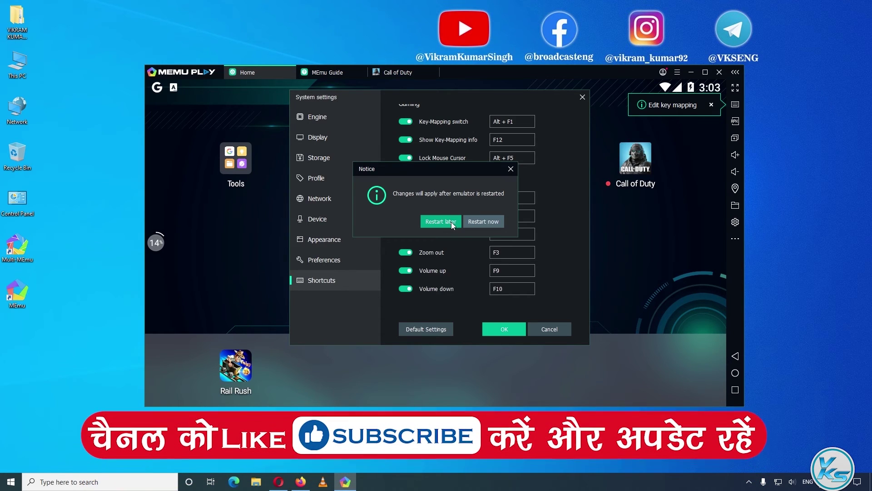
pyautogui.click(499, 222)
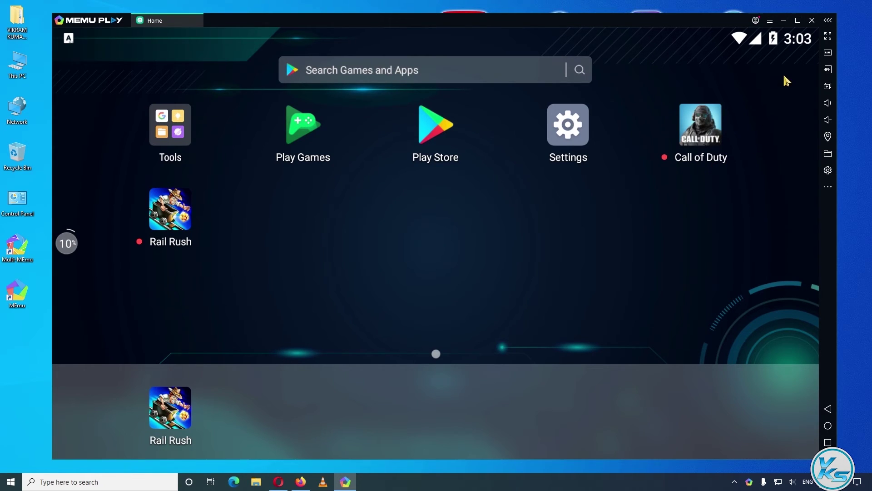
# Check the emulator's version in its About information and close it
pyautogui.click(770, 20)
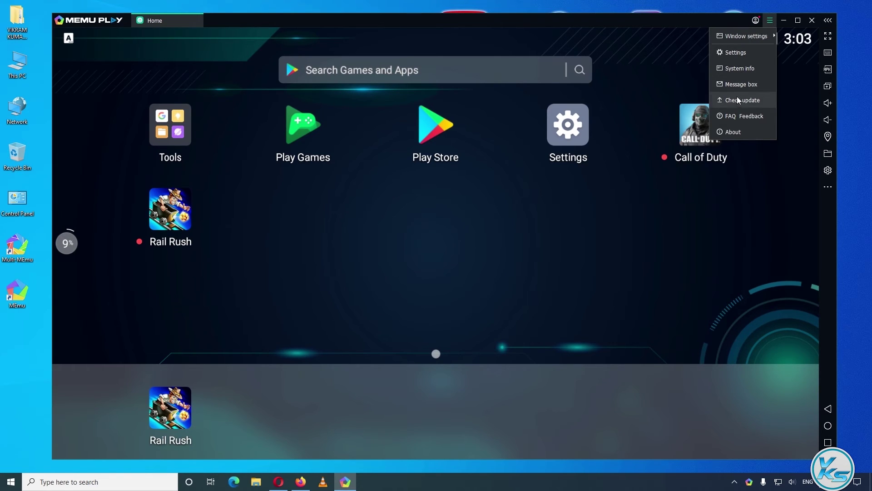
pyautogui.click(737, 135)
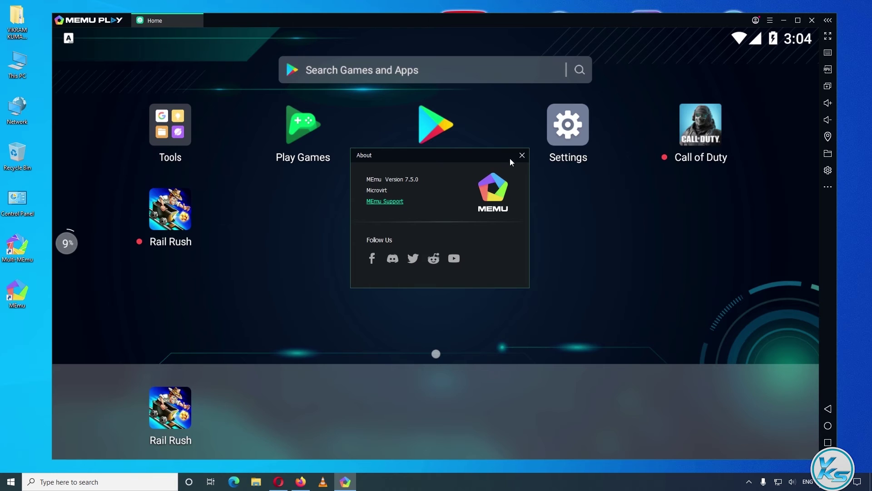
pyautogui.click(522, 155)
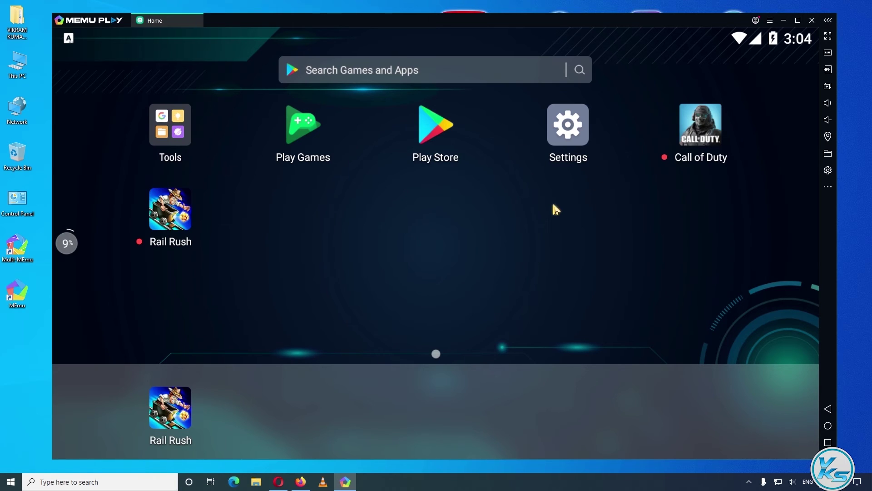
# Switch the emulator to full screen and back to windowed view, and repeat this once
pyautogui.click(831, 39)
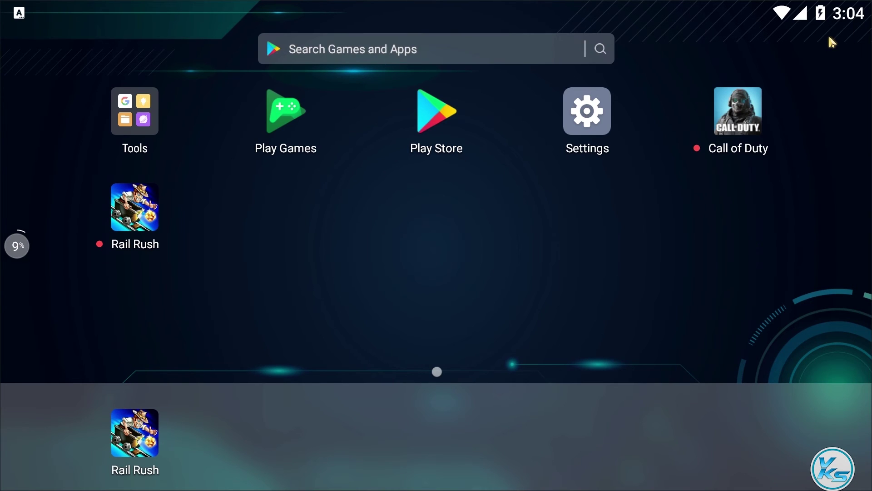
pyautogui.press('F11')
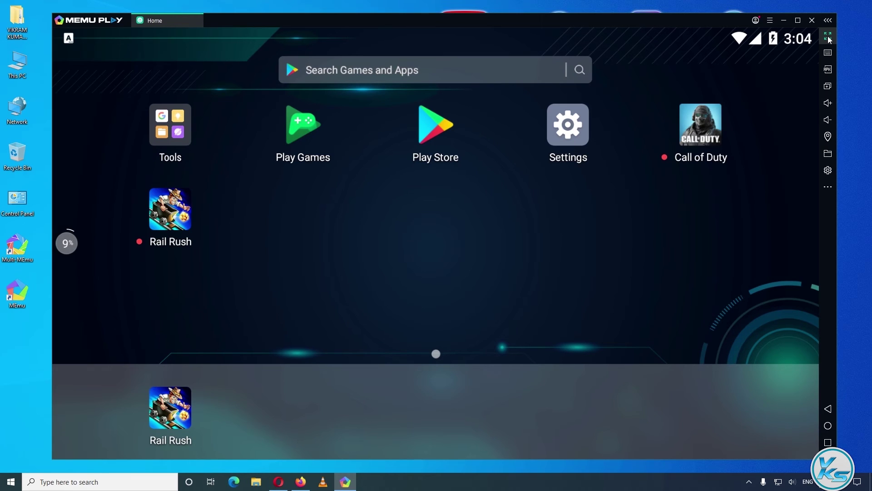
pyautogui.click(829, 38)
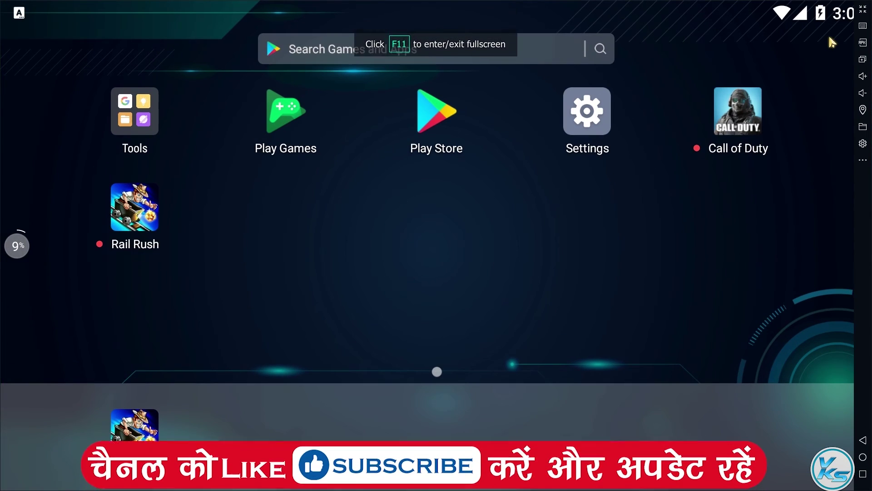
pyautogui.press('F11')
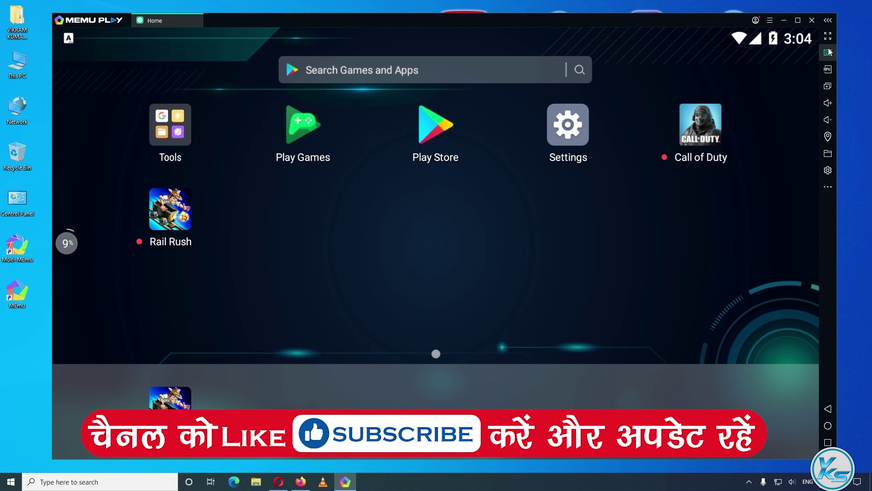
# Review the general and advanced key mapping controls, compare the MOBA and Standard modes, and close the key mapping editor without saving
pyautogui.click(828, 53)
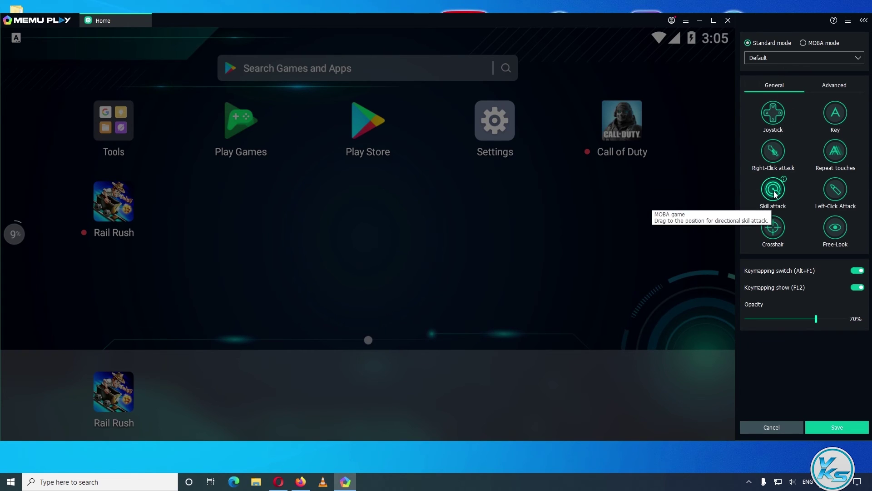
pyautogui.click(834, 86)
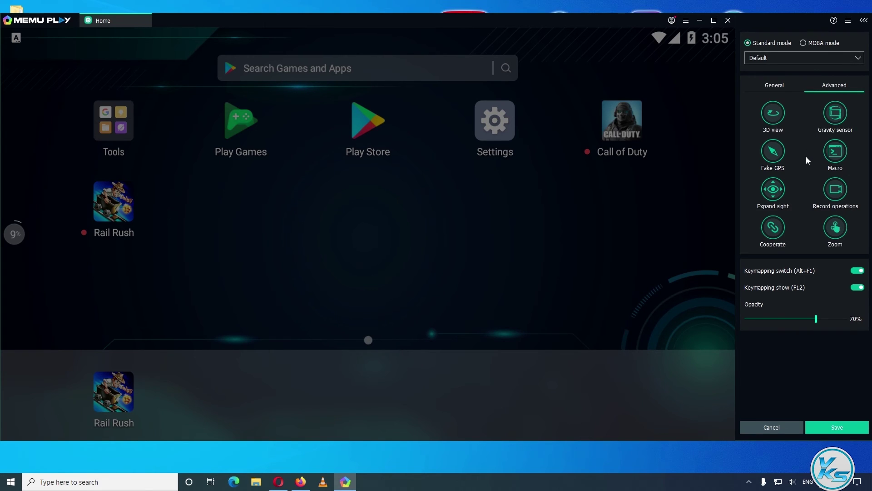
pyautogui.click(803, 43)
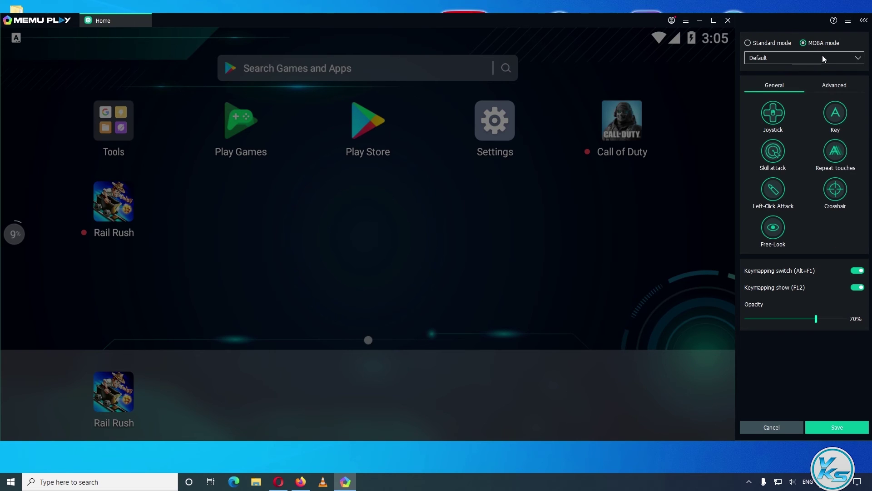
pyautogui.click(774, 39)
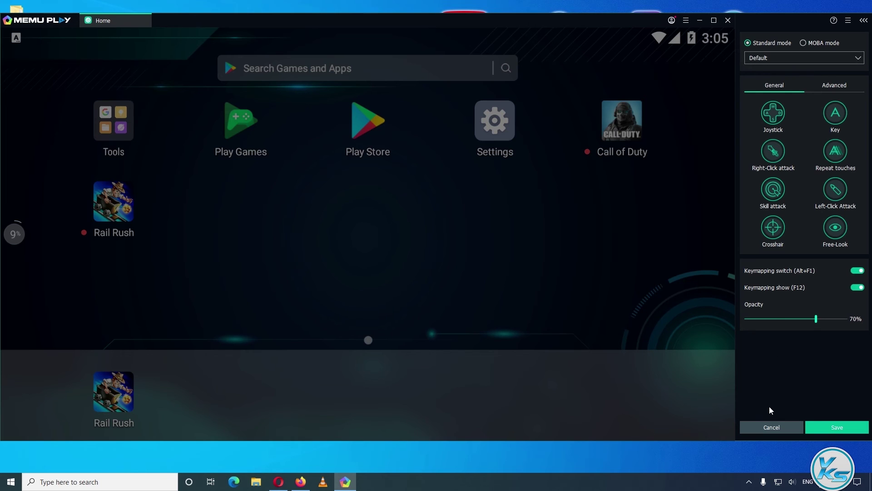
pyautogui.click(767, 425)
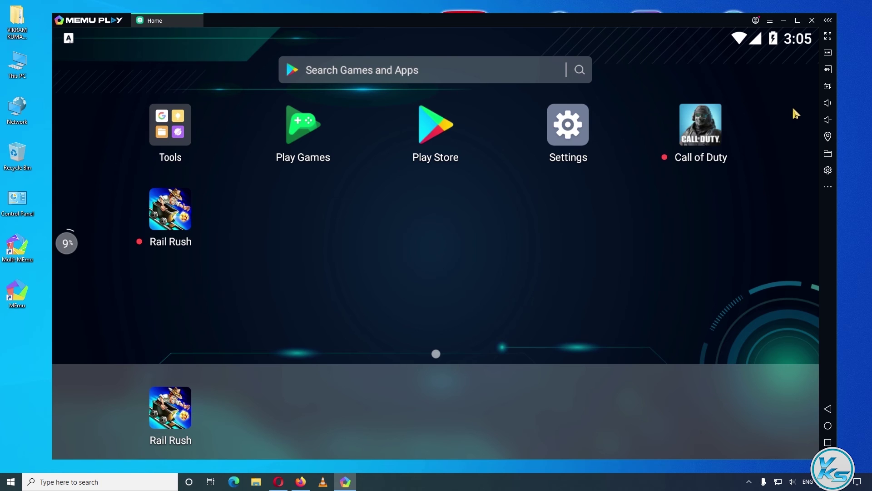
# View the file chooser for installing an APK/XAPK file and dismiss it without choosing a file
pyautogui.click(827, 70)
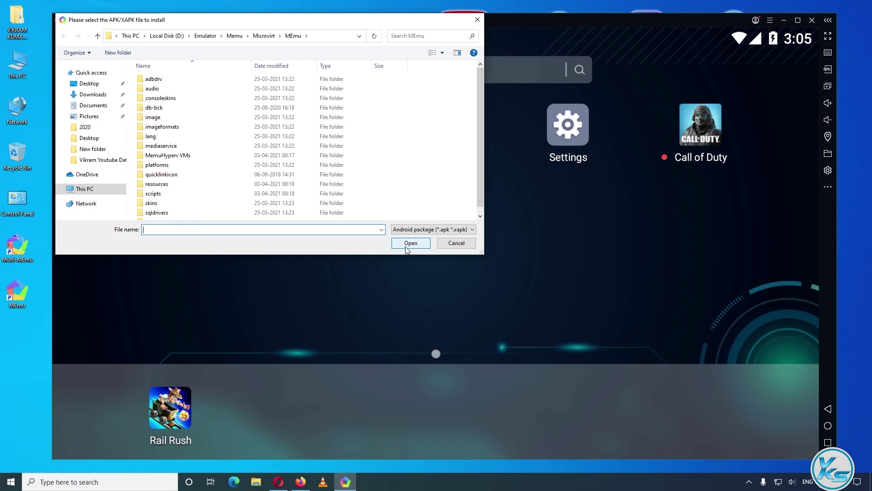
pyautogui.click(457, 242)
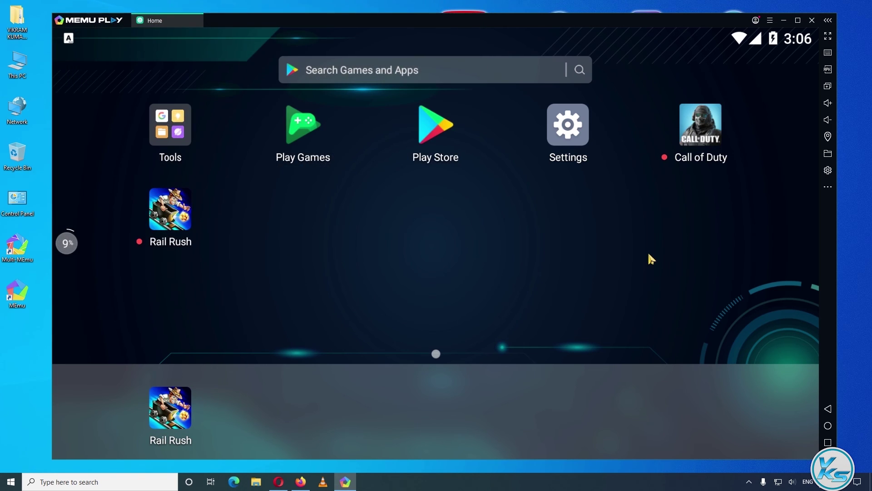
# Examine the Android versions offered for a new instance in the Multiple Instance Manager and close it without creating one
pyautogui.click(827, 87)
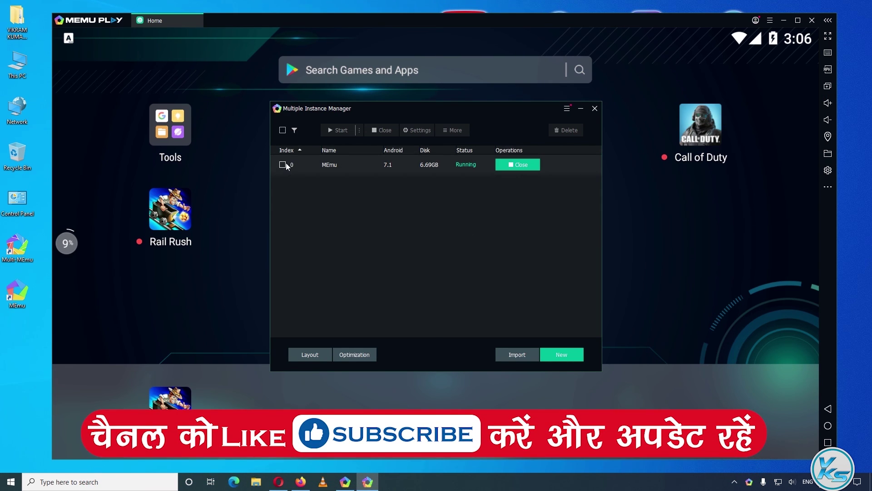
pyautogui.click(558, 352)
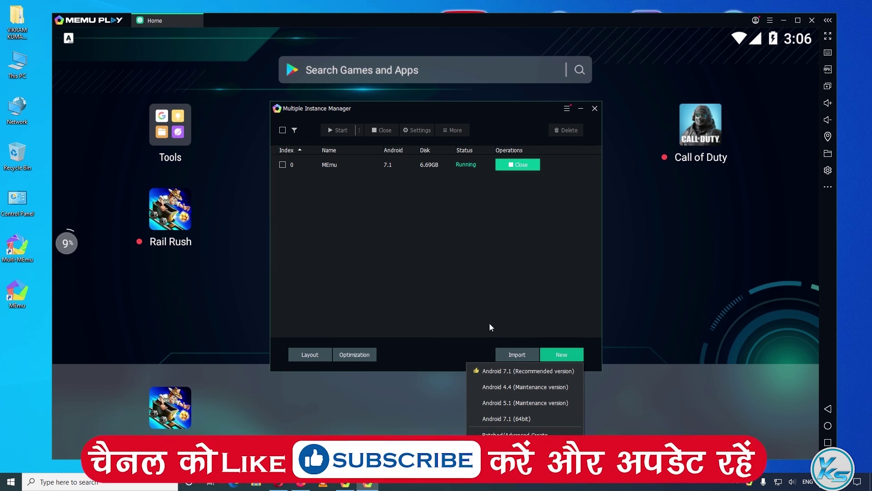
pyautogui.click(490, 297)
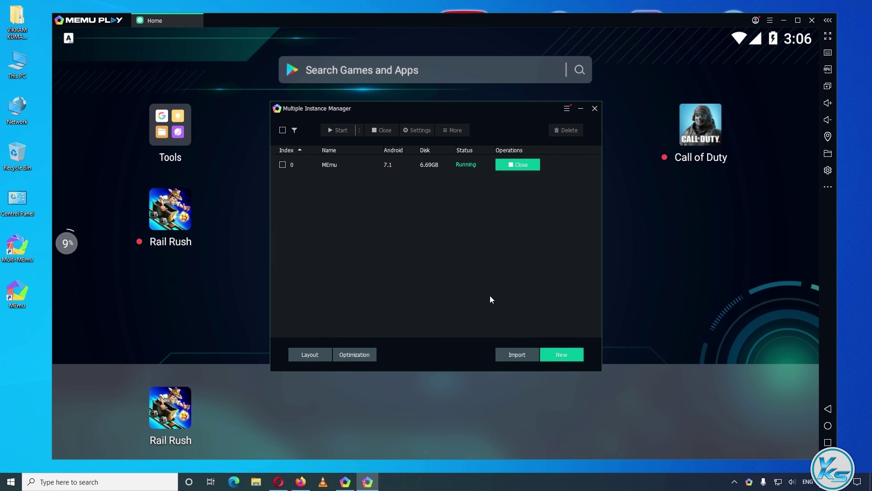
pyautogui.click(595, 108)
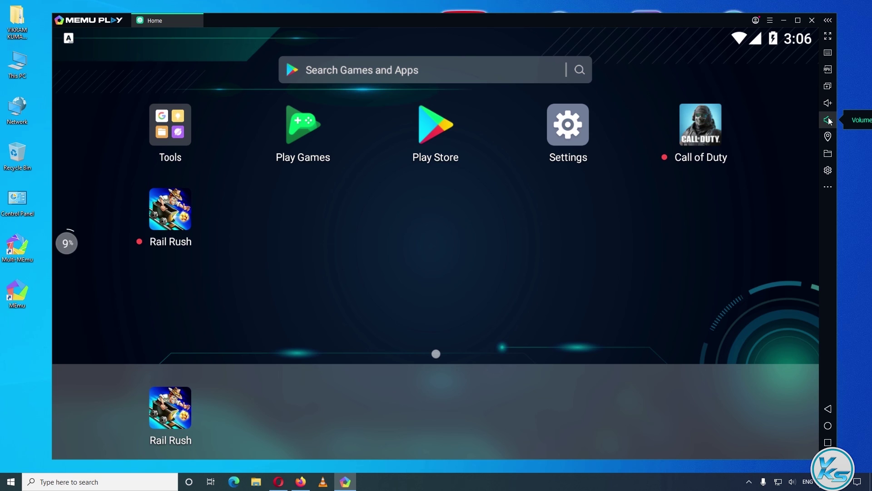
# View the emulator's Engine settings and close the system settings without changing anything
pyautogui.click(827, 170)
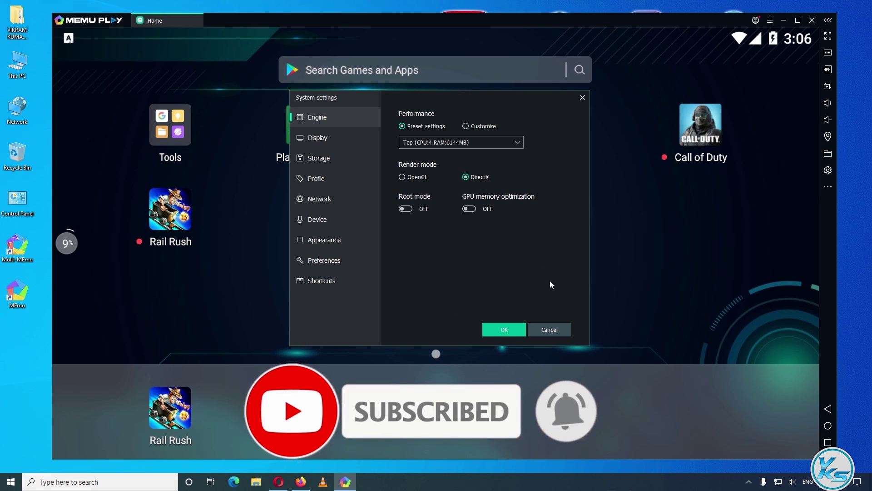
pyautogui.click(550, 329)
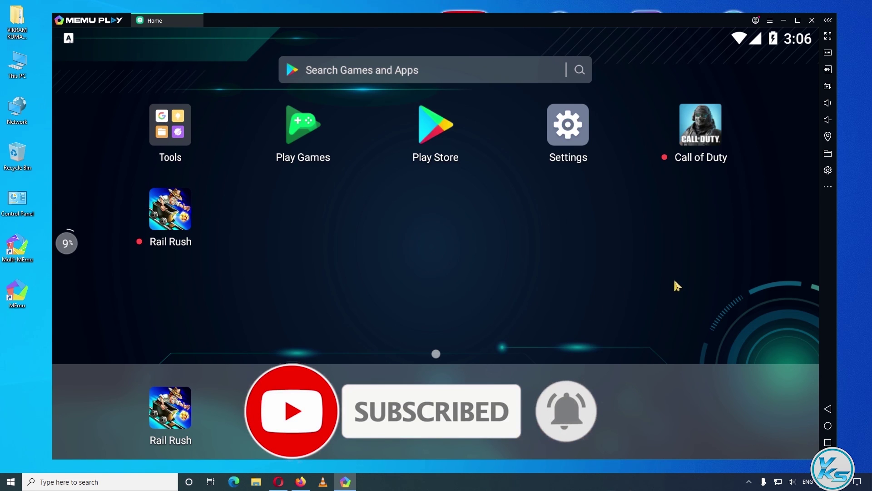